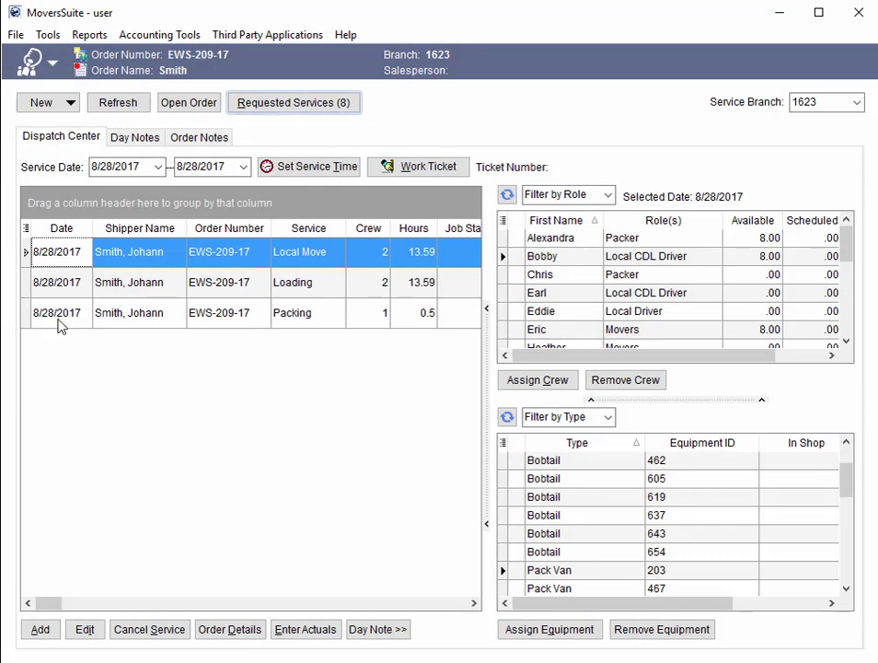
- Select the order's Local Move, Loading and Packing services and combine them on work ticket 19505
{"action": "left_click", "coordinate": [63, 322], "text": "shift"}
{"action": "right_click", "coordinate": [68, 261]}
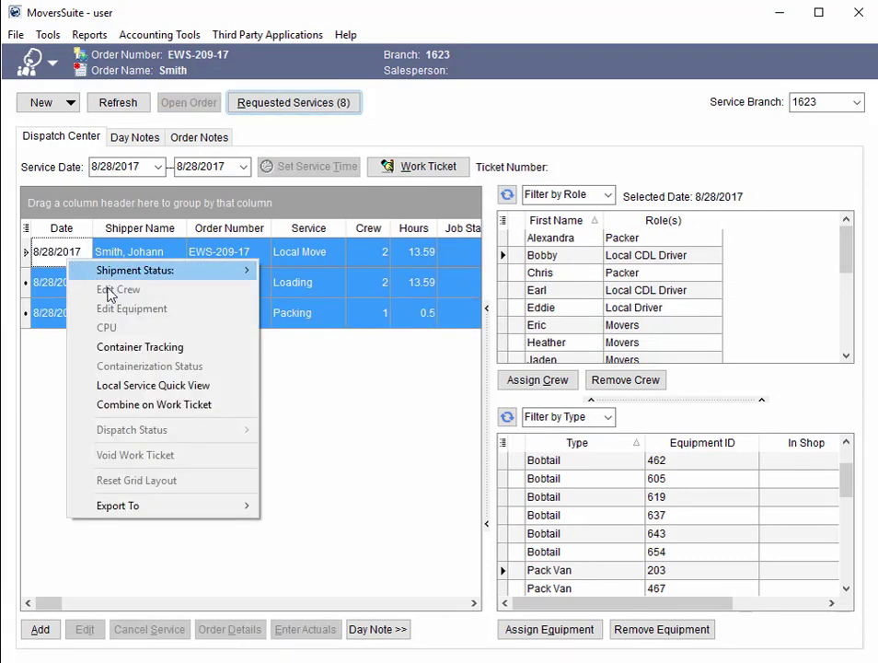
{"action": "left_click", "coordinate": [219, 417]}
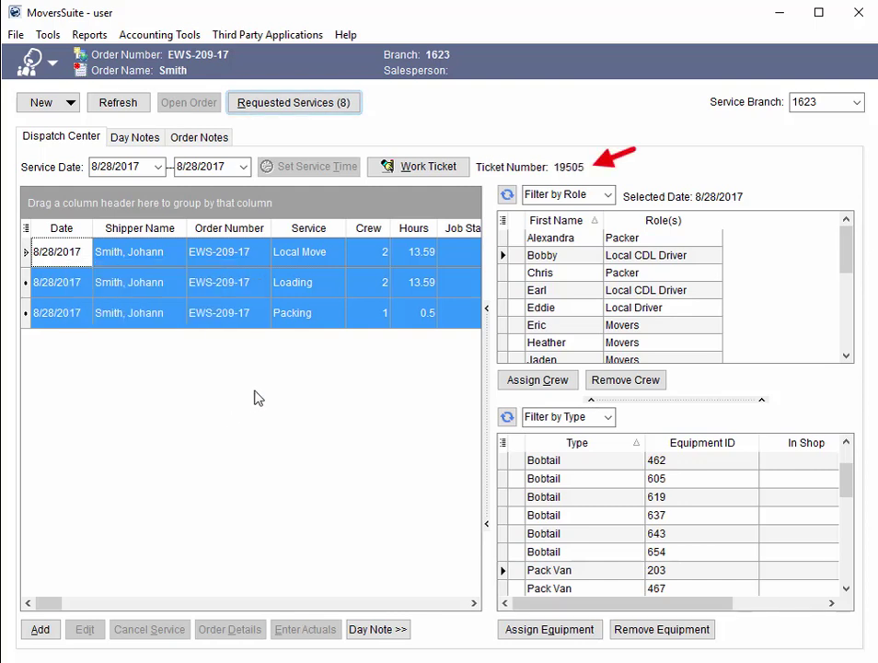
- Check the Packing, Loading and Local Move rows one at a time to confirm the shared ticket
{"action": "left_click", "coordinate": [234, 313]}
{"action": "left_click", "coordinate": [250, 284]}
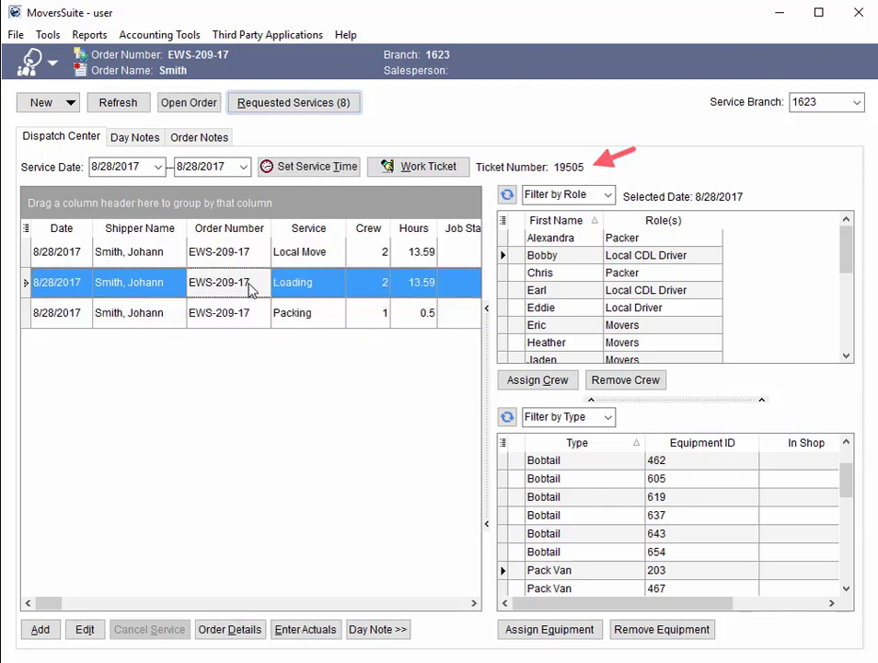
{"action": "left_click", "coordinate": [249, 254]}
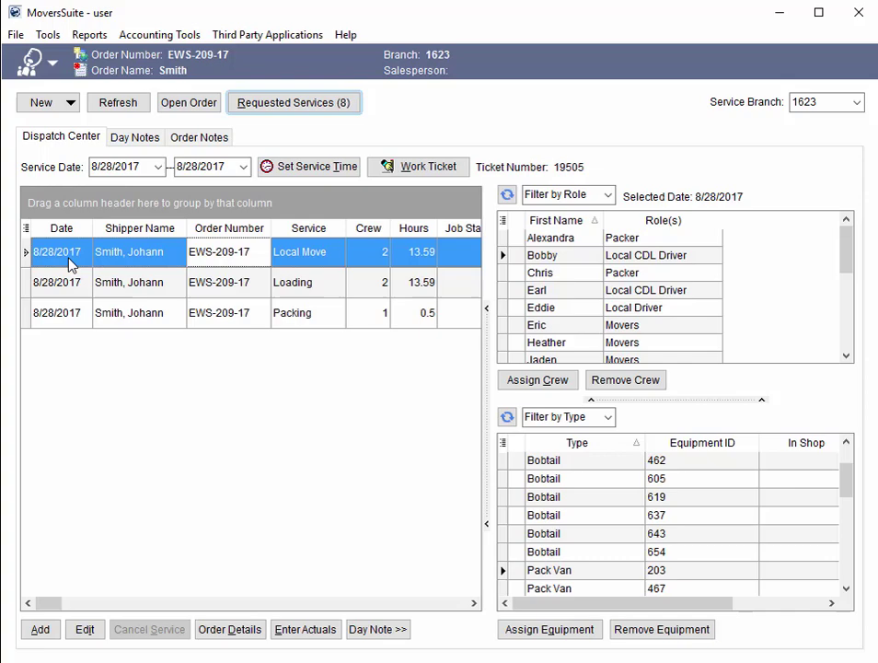
- Open the work ticket 19505 report and jump to its Loading and Packing sections
{"action": "left_click", "coordinate": [447, 175]}
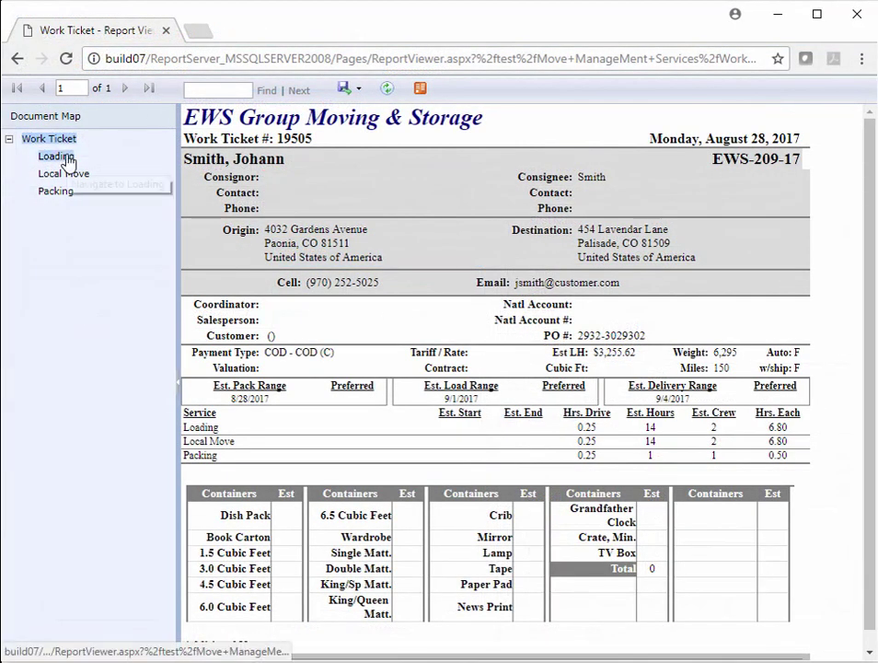
{"action": "left_click", "coordinate": [65, 159]}
{"action": "left_click", "coordinate": [59, 192]}
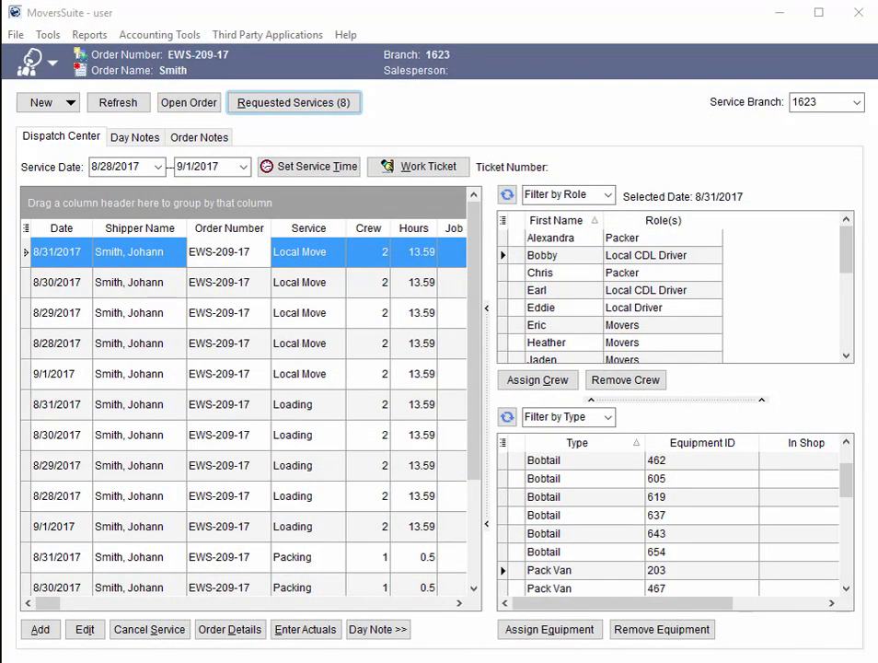
- Select all service rows from 8/28/2017 to 9/1/2017 and generate work ticket 19517, then check the first row
{"action": "left_click", "coordinate": [141, 264]}
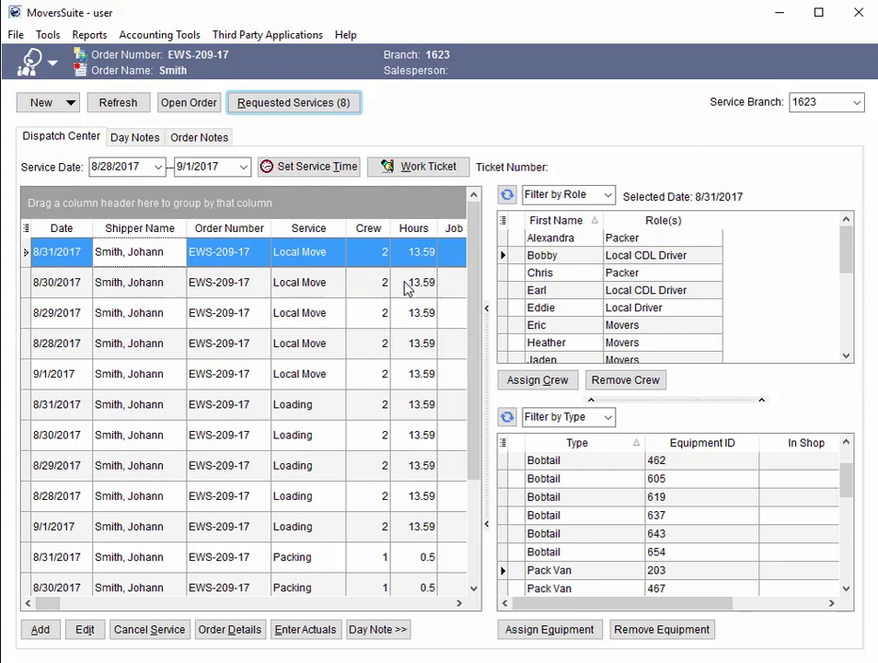
{"action": "left_click_drag", "start_coordinate": [471, 353], "coordinate": [427, 504]}
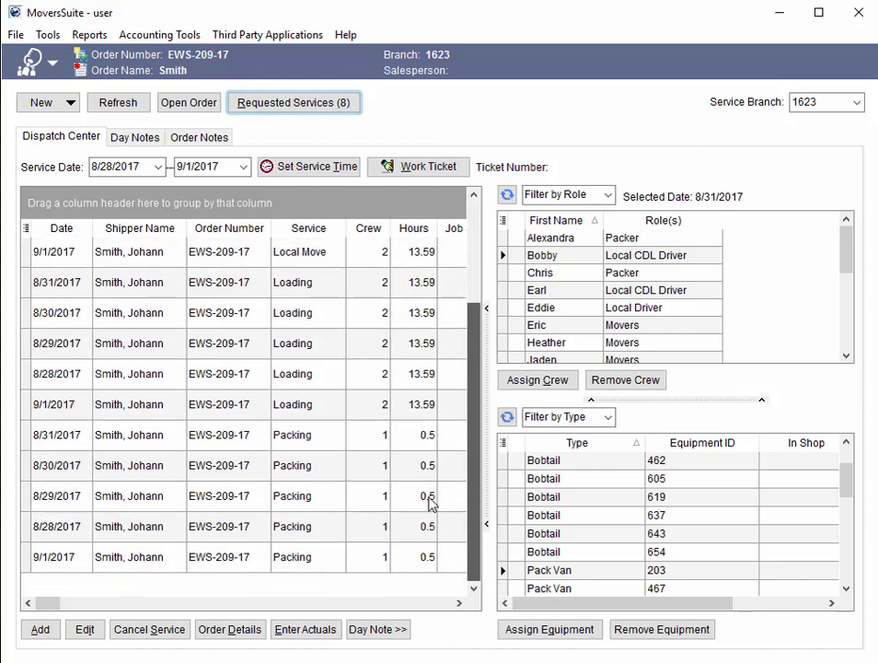
{"action": "left_click", "coordinate": [79, 555], "text": "shift"}
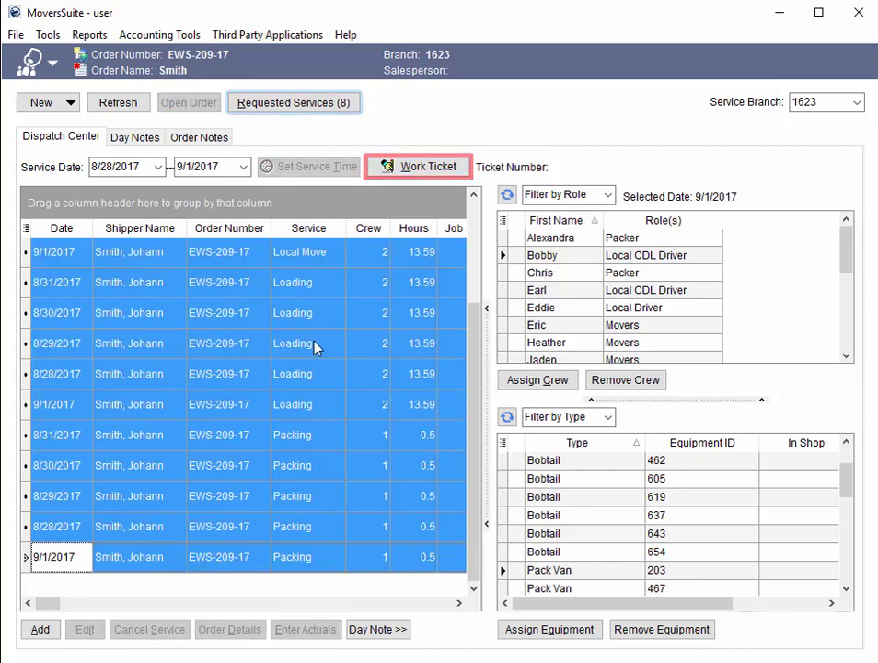
{"action": "left_click", "coordinate": [428, 167]}
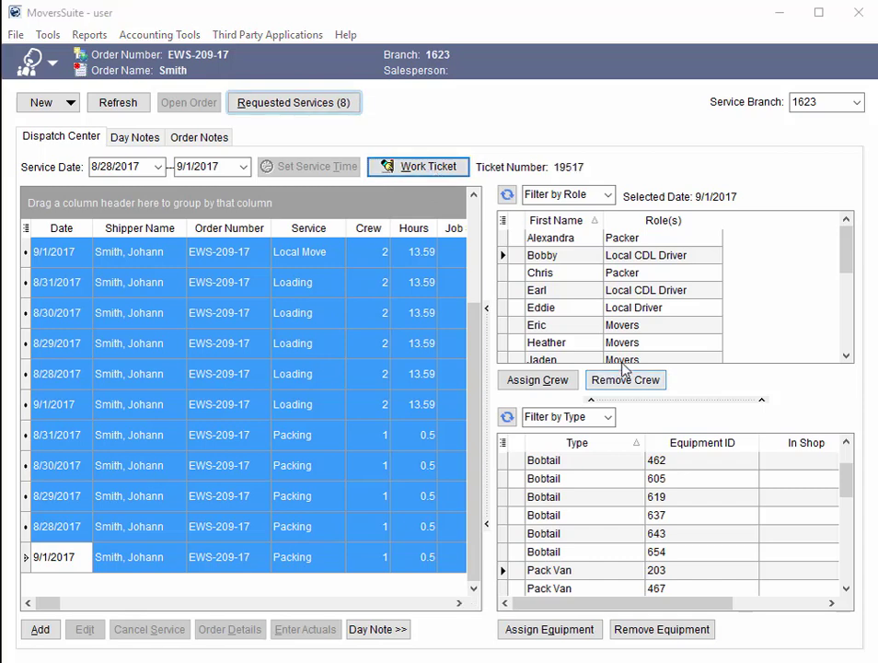
{"action": "left_click_drag", "start_coordinate": [473, 414], "coordinate": [465, 290]}
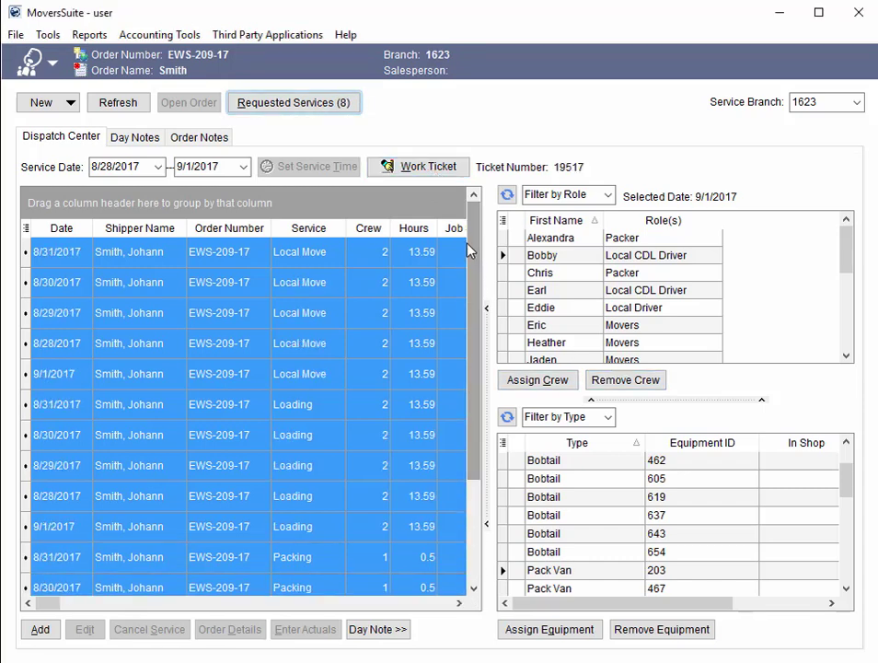
{"action": "left_click", "coordinate": [269, 259]}
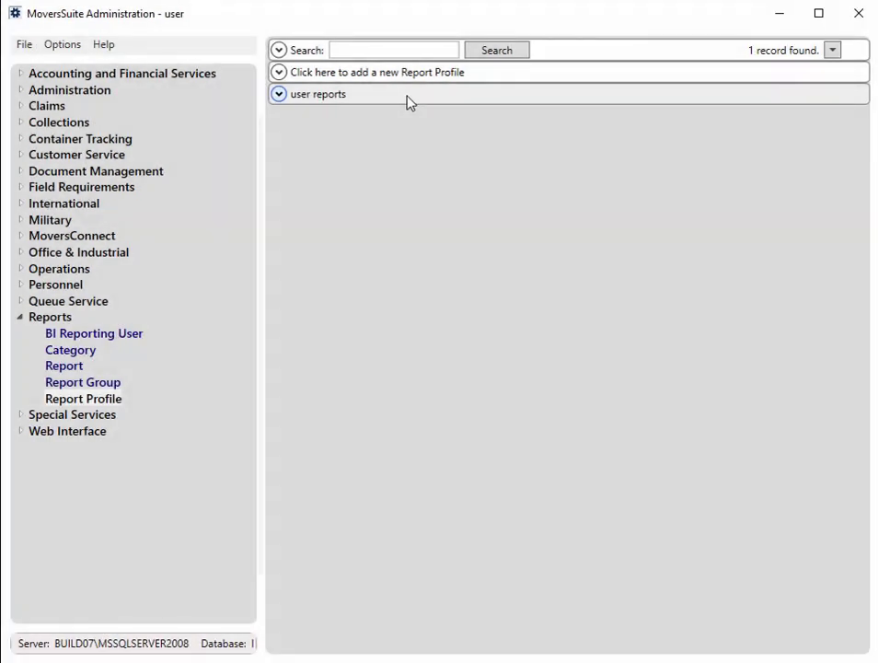
- Add Work Ticket (O&I) as a new report item in the user reports profile
{"action": "left_click", "coordinate": [408, 99]}
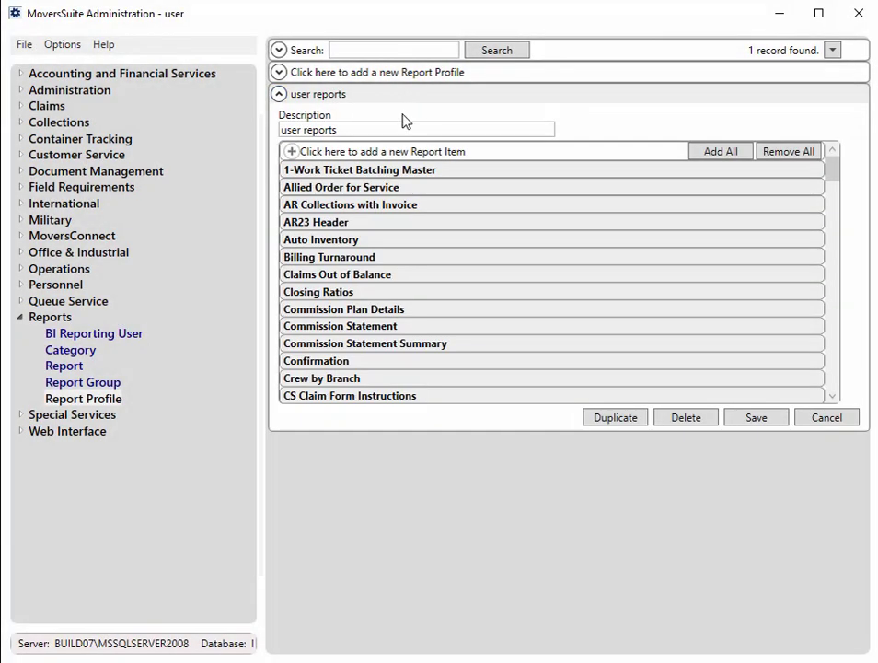
{"action": "left_click", "coordinate": [367, 154]}
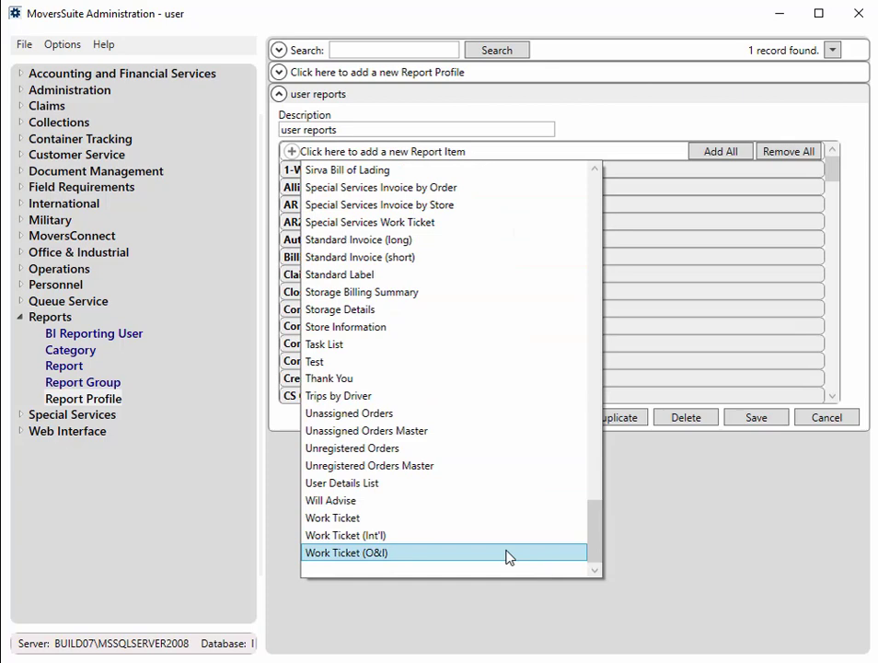
{"action": "left_click", "coordinate": [381, 552]}
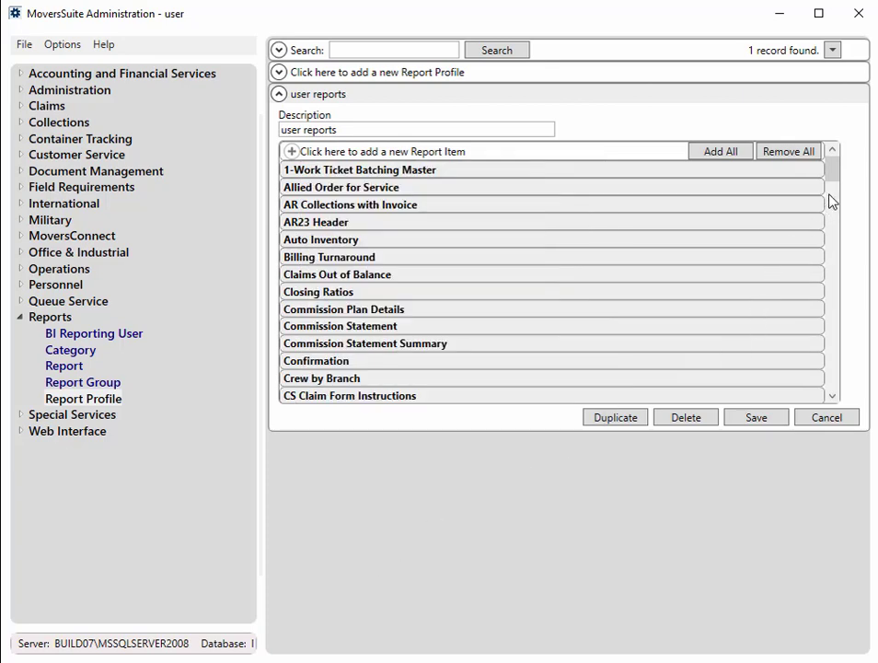
{"action": "left_click_drag", "start_coordinate": [833, 183], "coordinate": [828, 402]}
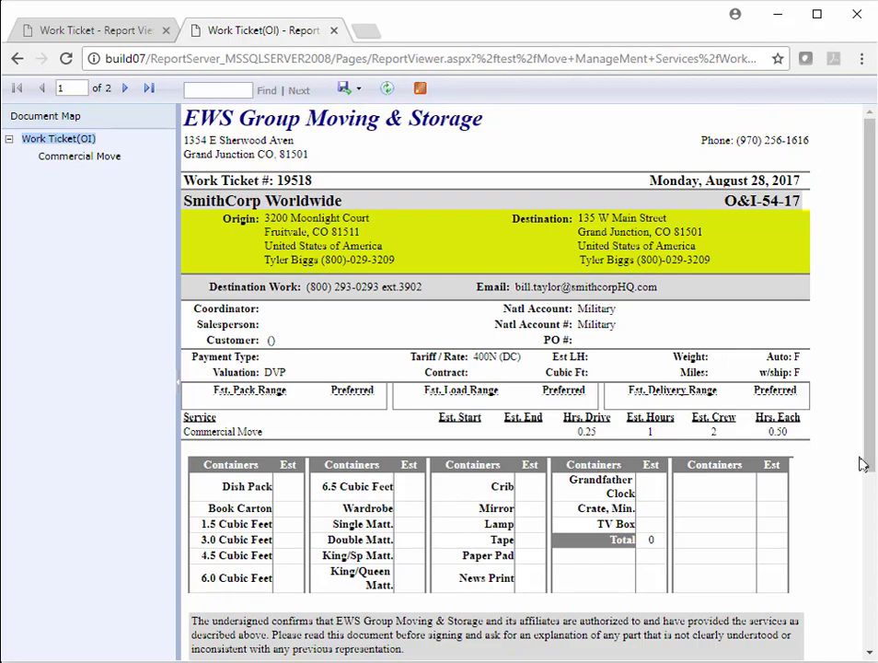
- Scroll through the SmithCorp Worldwide O&I work ticket 19518 and go to page 2
{"action": "mouse_move", "coordinate": [870, 463]}
{"action": "left_mouse_down"}
{"action": "mouse_move", "coordinate": [856, 623]}
{"action": "mouse_move", "coordinate": [863, 638]}
{"action": "left_mouse_up"}
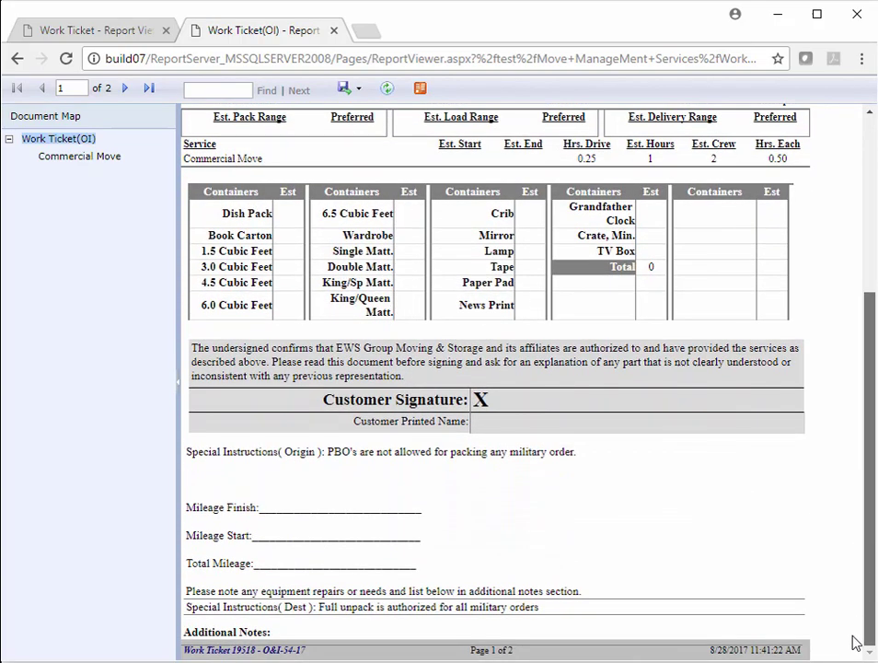
{"action": "left_click", "coordinate": [124, 89]}
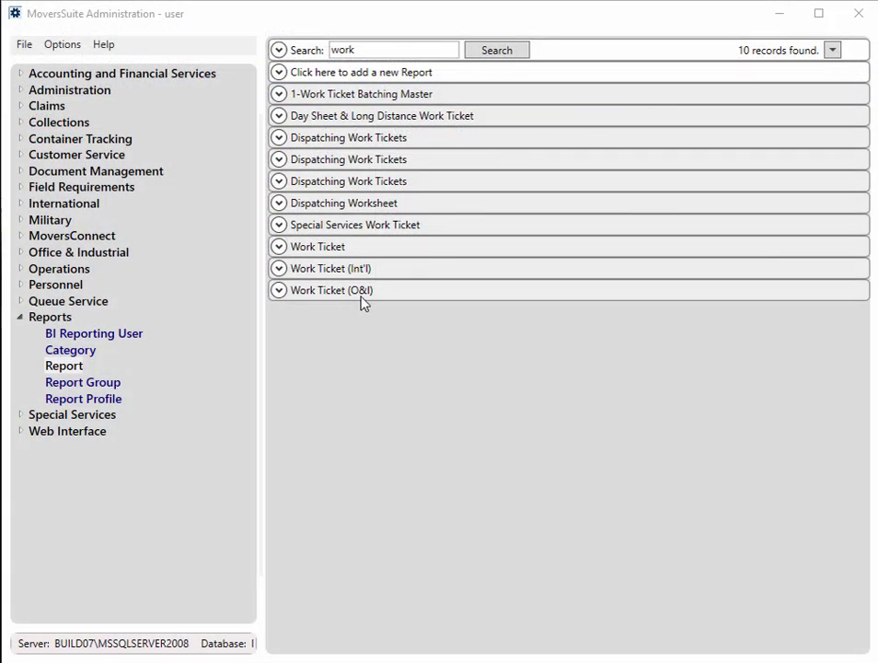
- Expand the Work Ticket (O&I) report's details, then scroll the user reports profile list
{"action": "left_click", "coordinate": [411, 295]}
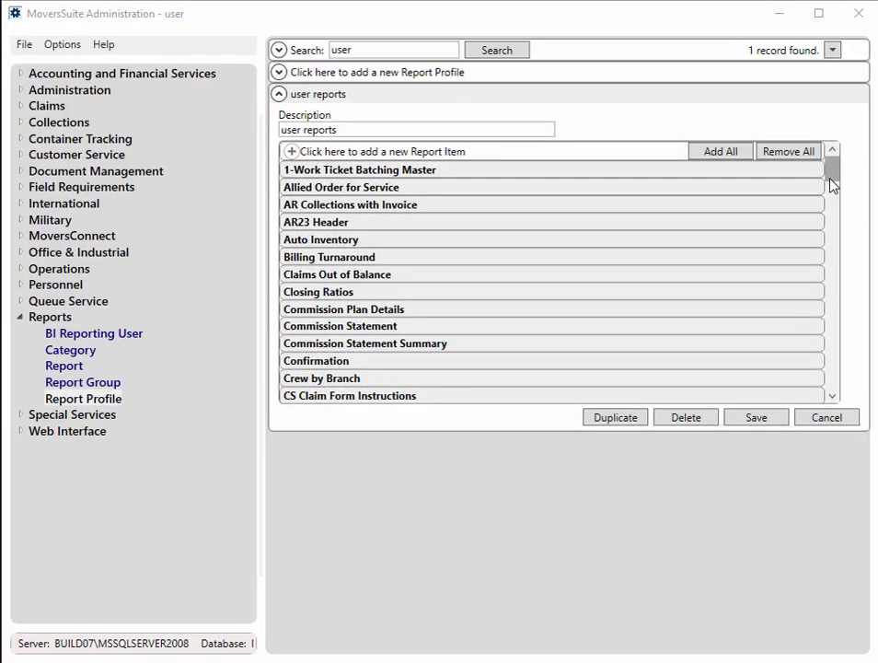
{"action": "left_click_drag", "start_coordinate": [831, 184], "coordinate": [798, 402]}
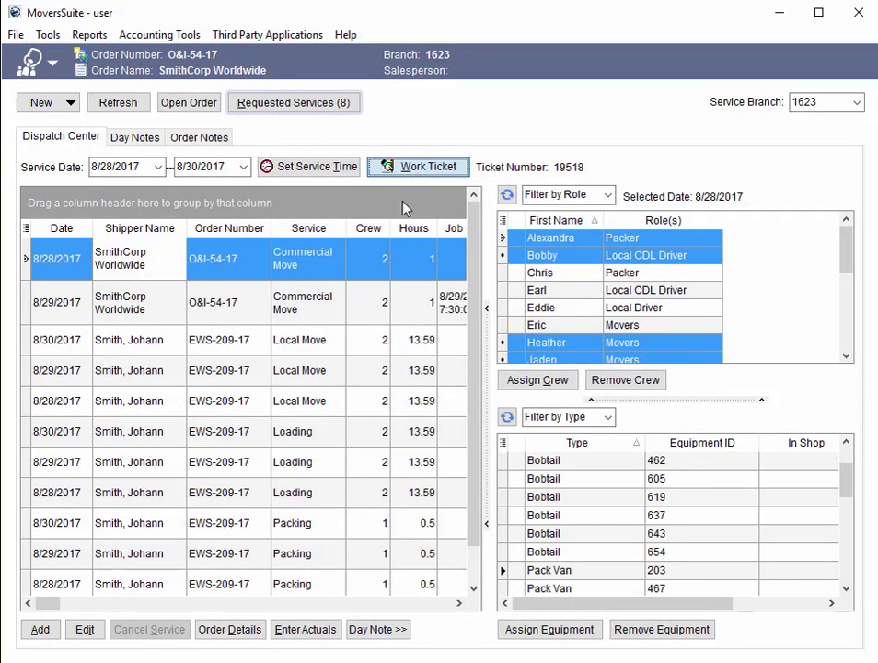
{"action": "left_click", "coordinate": [428, 167]}
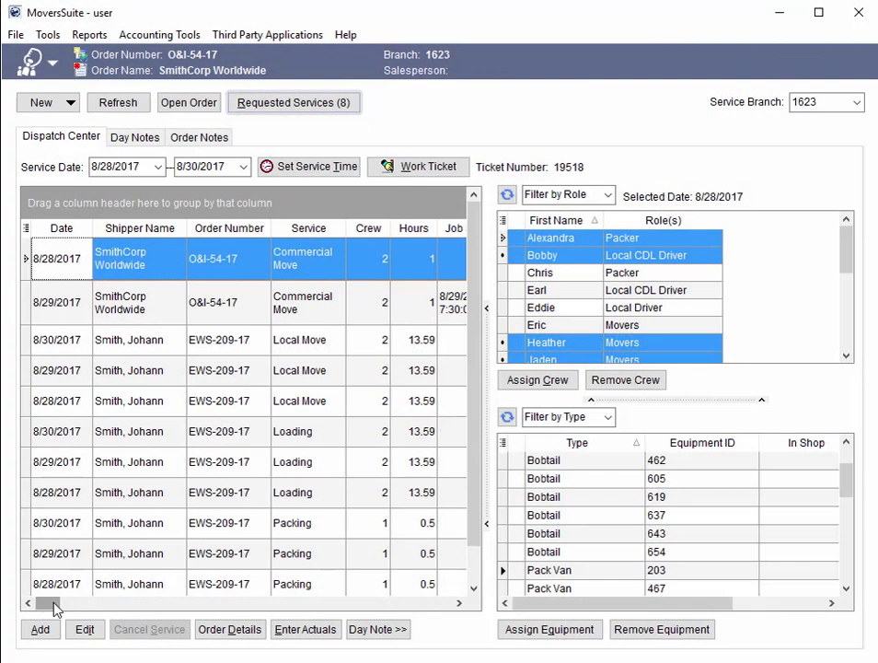
- Enter Job #1 in the first service's Sort 1 and a crew member's name in Sort 2
{"action": "left_click_drag", "start_coordinate": [42, 603], "coordinate": [467, 610]}
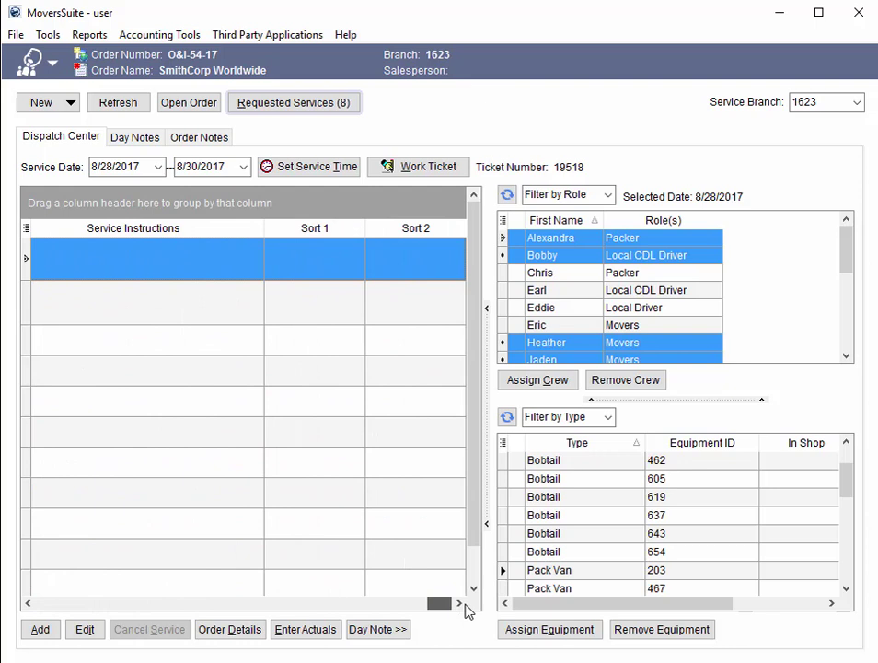
{"action": "left_click", "coordinate": [321, 265]}
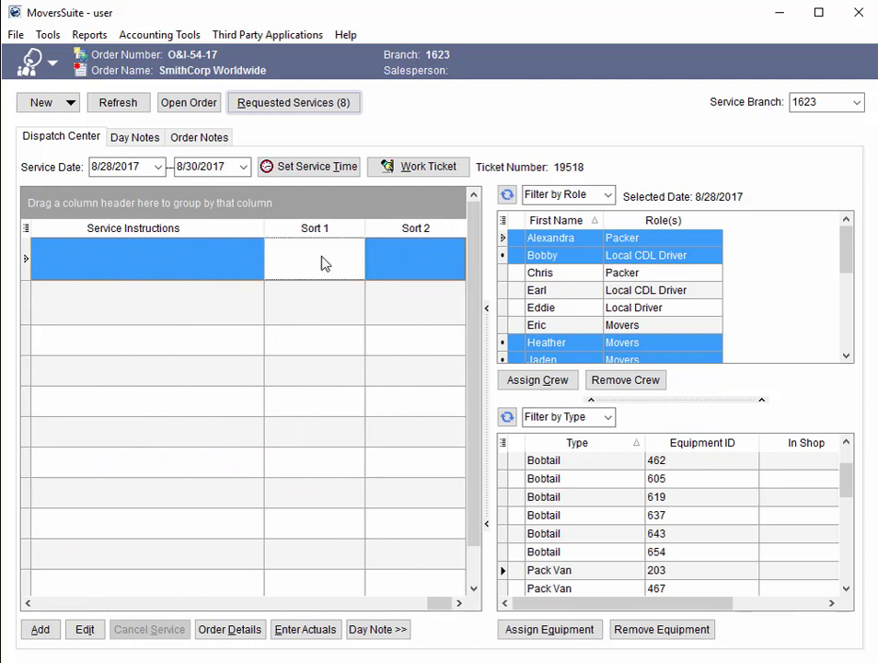
{"action": "type", "text": "Job #1"}
{"action": "left_click", "coordinate": [412, 265]}
{"action": "type", "text": "Bobby"}
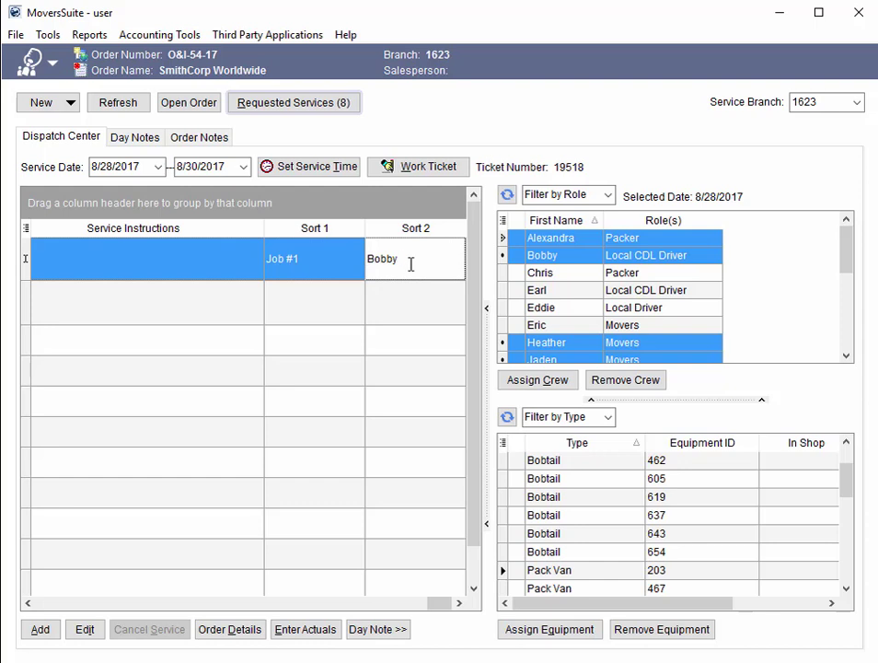
{"action": "left_click", "coordinate": [333, 305]}
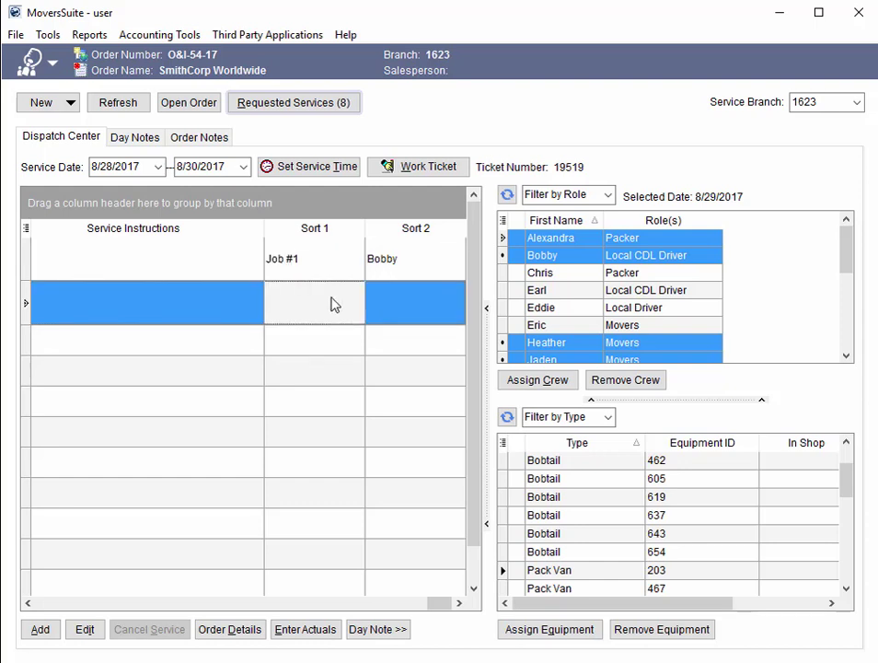
- Give the second service Job #1 in Sort 1 and another crew name in Sort 2
{"action": "type", "text": "Job #1"}
{"action": "key", "text": "Tab"}
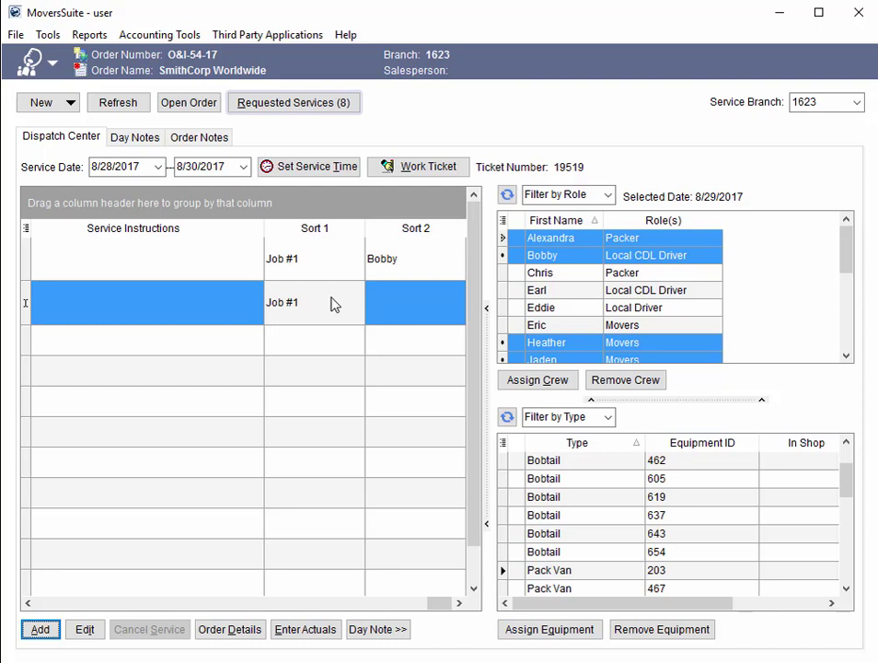
{"action": "left_click", "coordinate": [406, 323]}
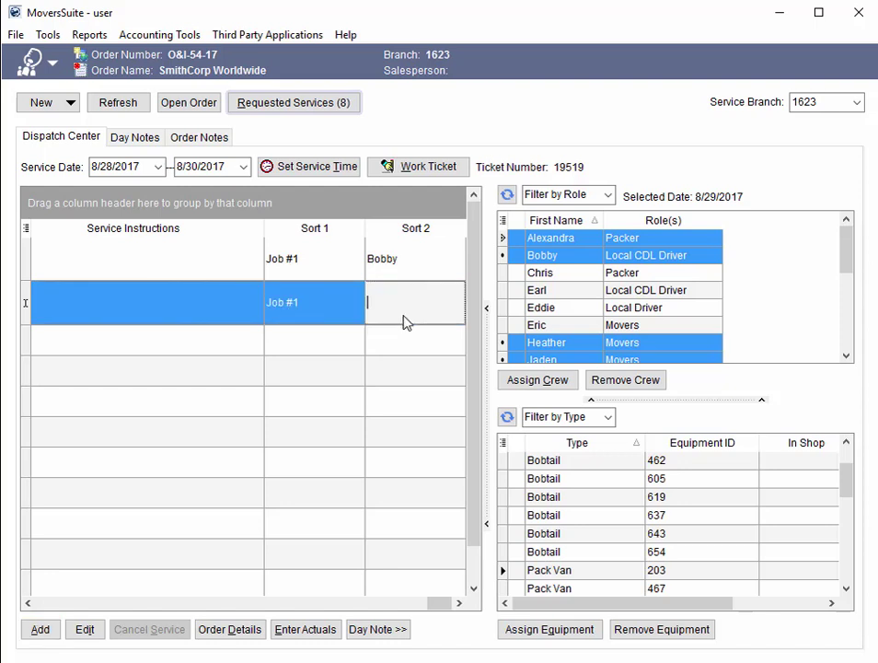
{"action": "type", "text": "Bo"}
{"action": "key", "text": "BackSpace"}
{"action": "type", "text": "Stev"}
{"action": "key", "text": "ctrl+c"}
{"action": "type", "text": "e"}
{"action": "left_click", "coordinate": [365, 342]}
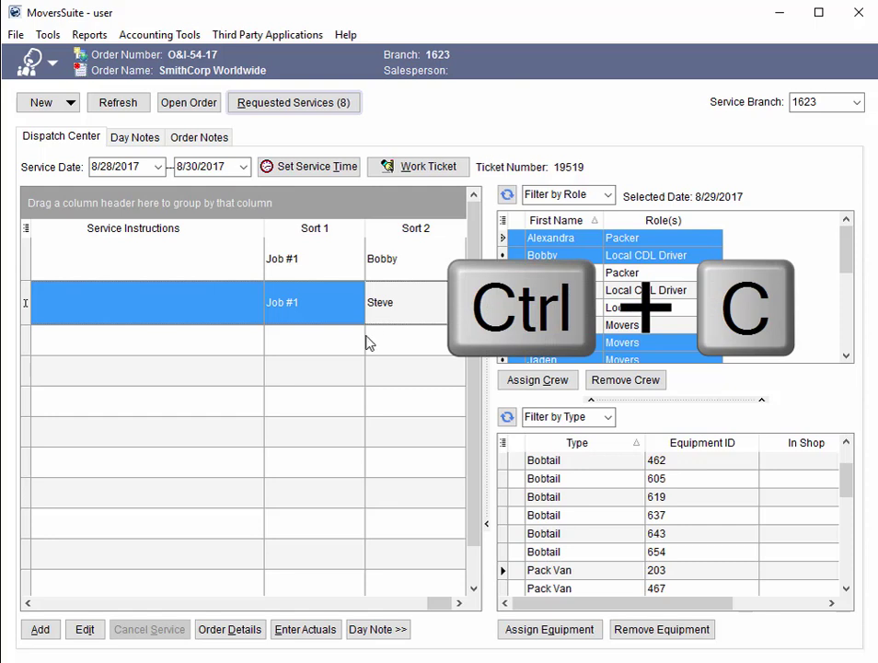
- Copy Job #1 into the third row's Sort 1 and change it to Job #2
{"action": "left_click", "coordinate": [320, 297]}
{"action": "left_click", "coordinate": [314, 261]}
{"action": "left_click", "coordinate": [304, 303]}
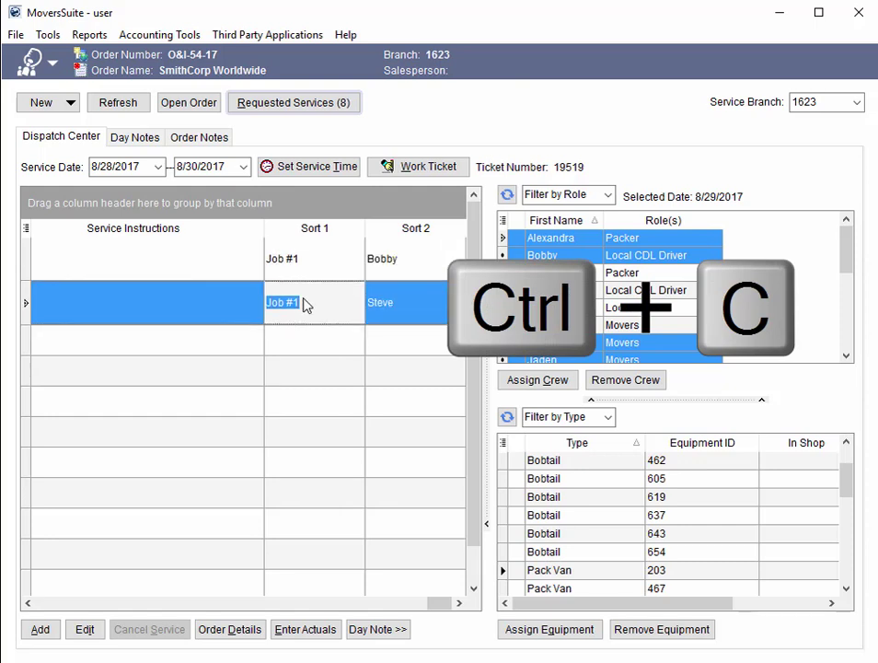
{"action": "left_click", "coordinate": [300, 346]}
{"action": "key", "text": "ctrl+v"}
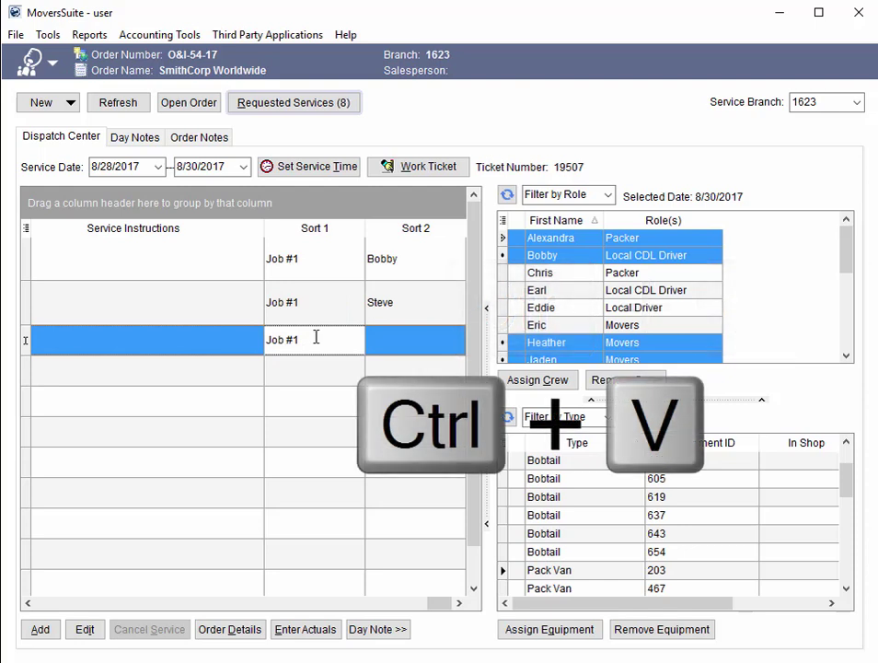
{"action": "key", "text": "BackSpace"}
{"action": "type", "text": "2"}
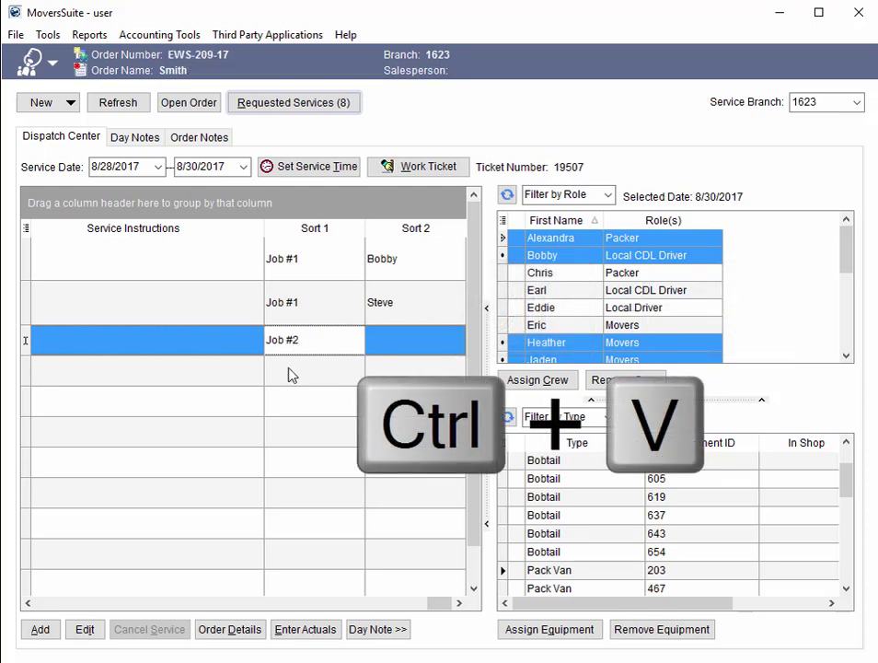
- Paste Job #2 into the fourth and fifth rows' Sort 1, then review all five values
{"action": "left_click", "coordinate": [294, 371]}
{"action": "left_click", "coordinate": [318, 344]}
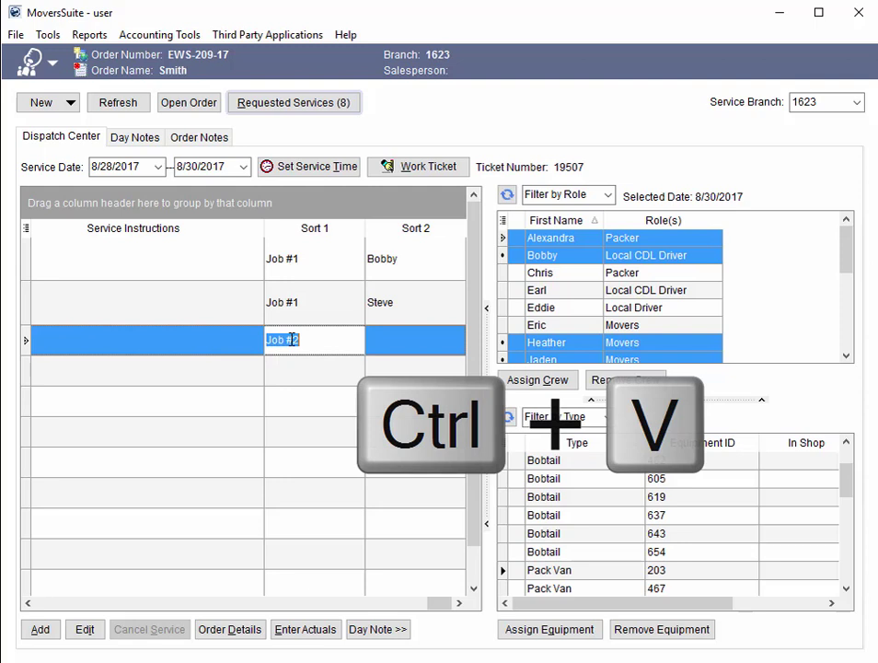
{"action": "left_click", "coordinate": [307, 378]}
{"action": "key", "text": "ctrl+v"}
{"action": "left_click", "coordinate": [298, 398]}
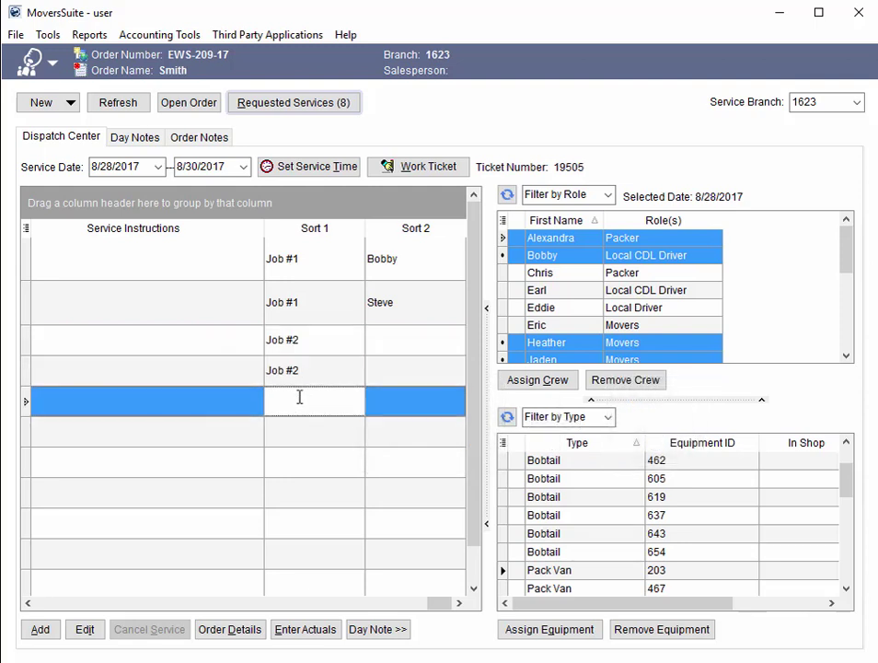
{"action": "key", "text": "ctrl+v"}
{"action": "left_click", "coordinate": [330, 371]}
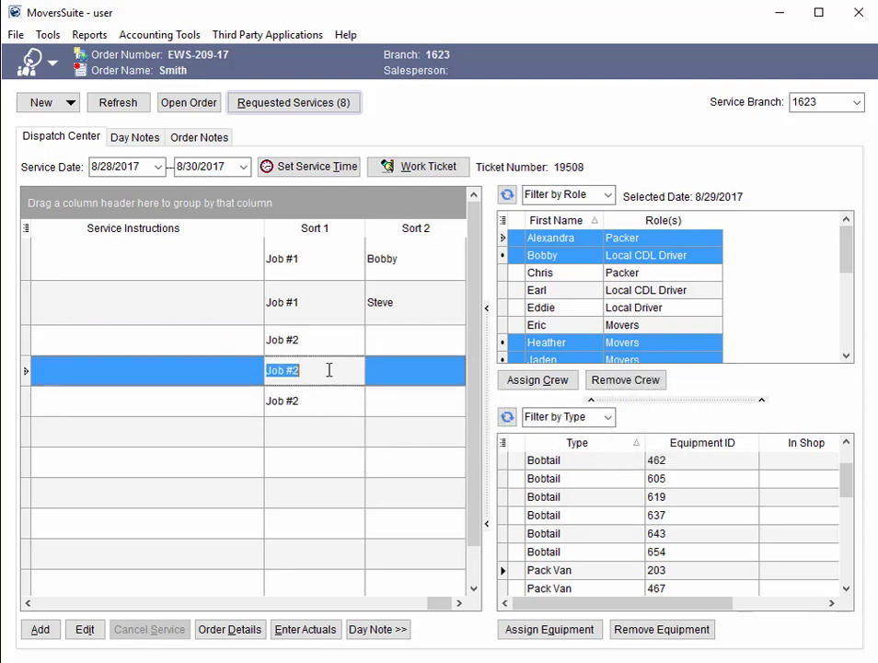
{"action": "left_click", "coordinate": [328, 341]}
{"action": "left_click", "coordinate": [324, 313]}
{"action": "left_click", "coordinate": [320, 277]}
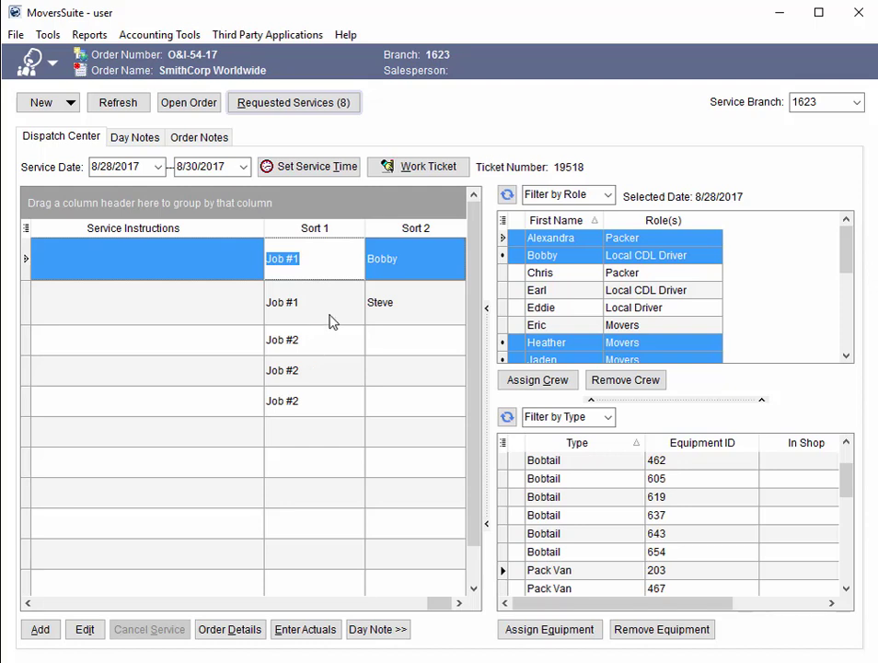
- Sort the dispatch grid by Sort 1 and then Sort 2, toggling ascending and descending
{"action": "left_click", "coordinate": [347, 234]}
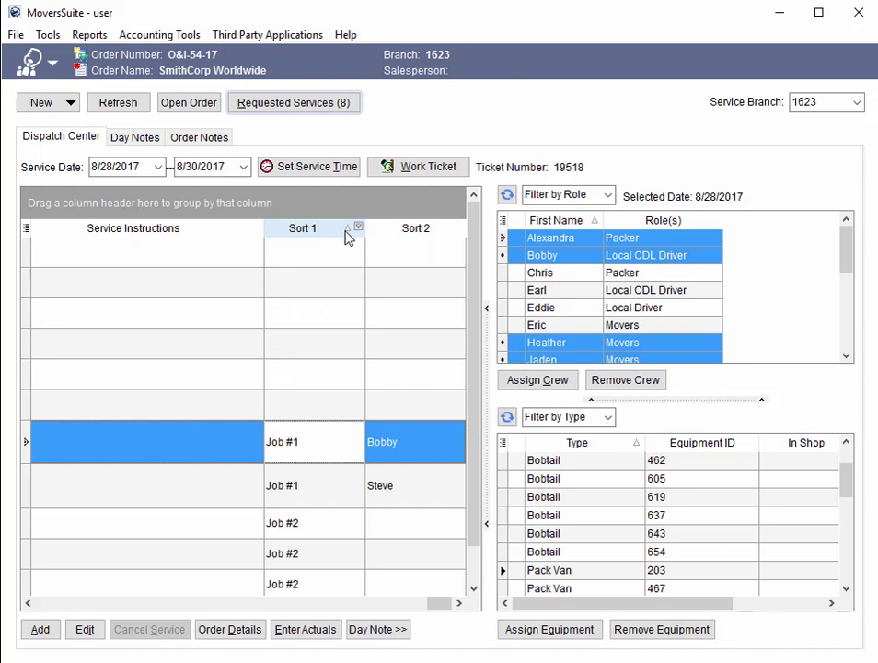
{"action": "left_click", "coordinate": [348, 236]}
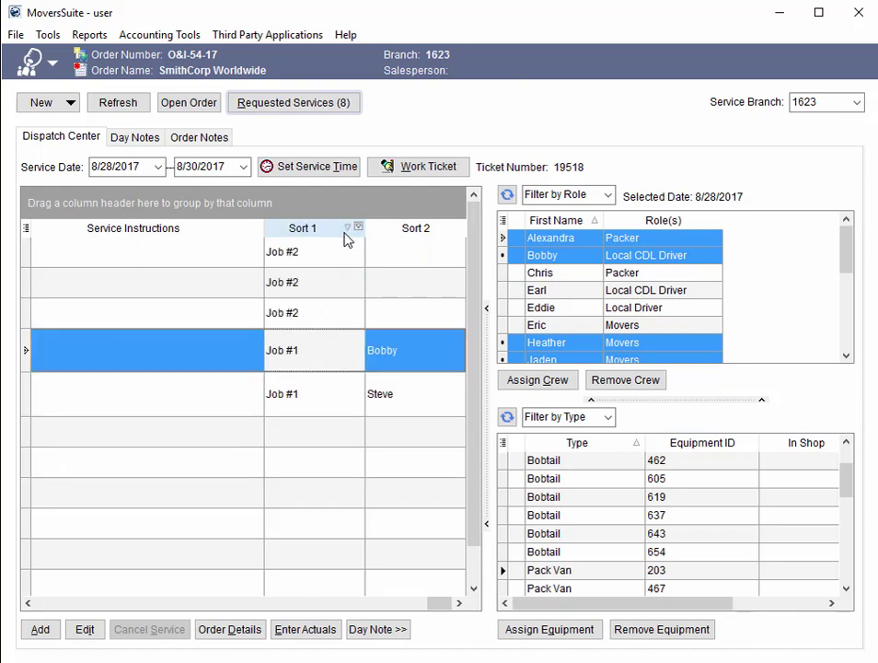
{"action": "left_click", "coordinate": [442, 235], "text": "shift"}
{"action": "left_click", "coordinate": [442, 236], "text": "shift"}
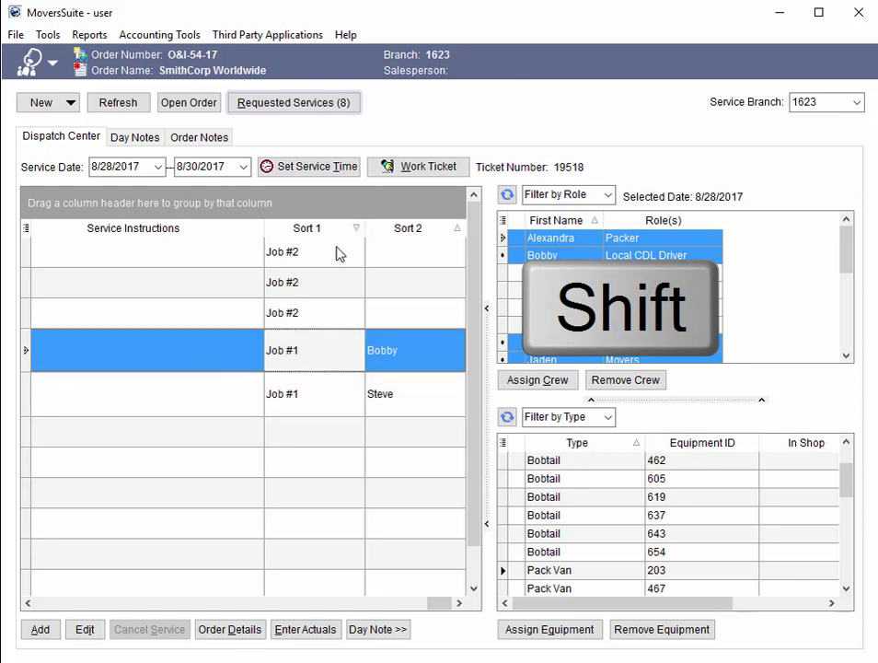
- Group the grid by Sort 1, expand and collapse the Job #1 group, then remove the grouping
{"action": "left_click_drag", "start_coordinate": [316, 232], "coordinate": [212, 219]}
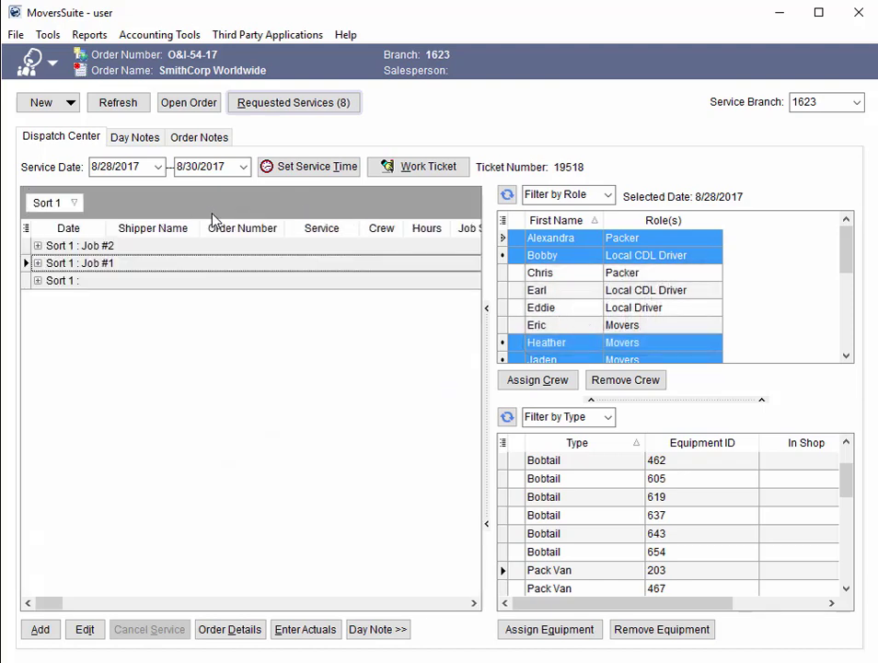
{"action": "left_click", "coordinate": [37, 263]}
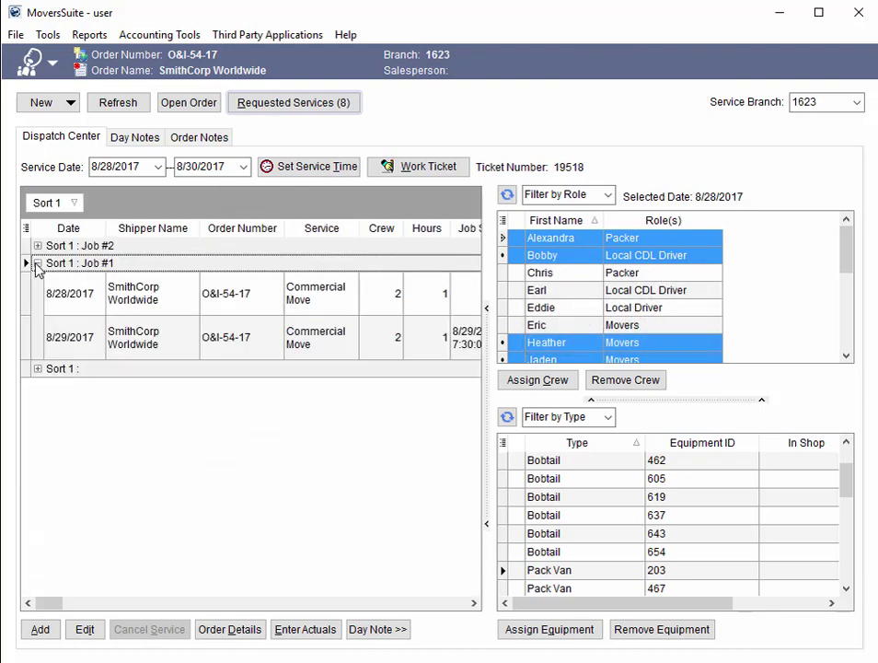
{"action": "left_click", "coordinate": [37, 263]}
{"action": "left_click_drag", "start_coordinate": [46, 202], "coordinate": [125, 227]}
- Filter Sort 1 to Job #1 and Job #2 and bring up the first Job #2 row's context menu
{"action": "left_click", "coordinate": [126, 228]}
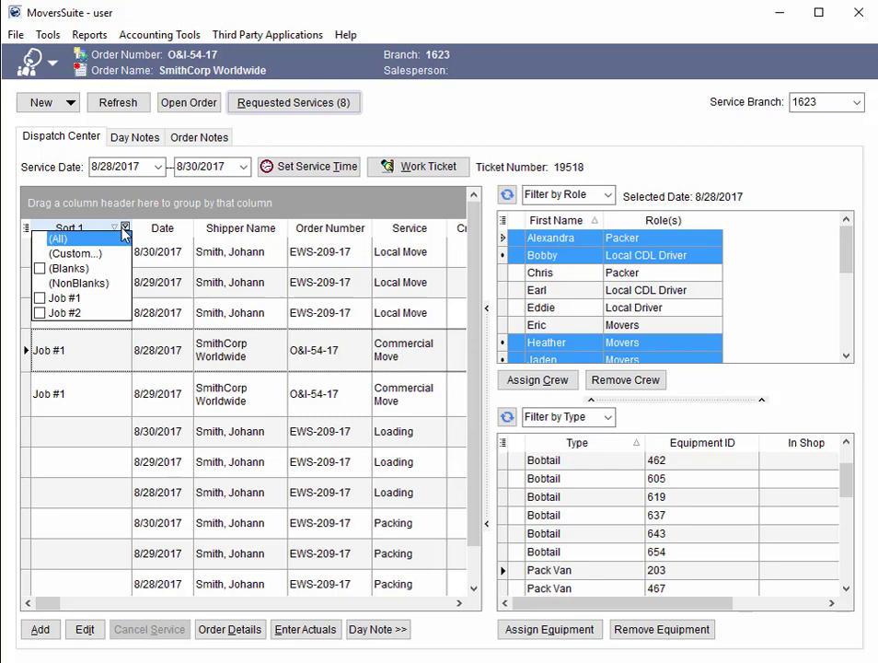
{"action": "left_click", "coordinate": [39, 298]}
{"action": "left_click", "coordinate": [40, 313]}
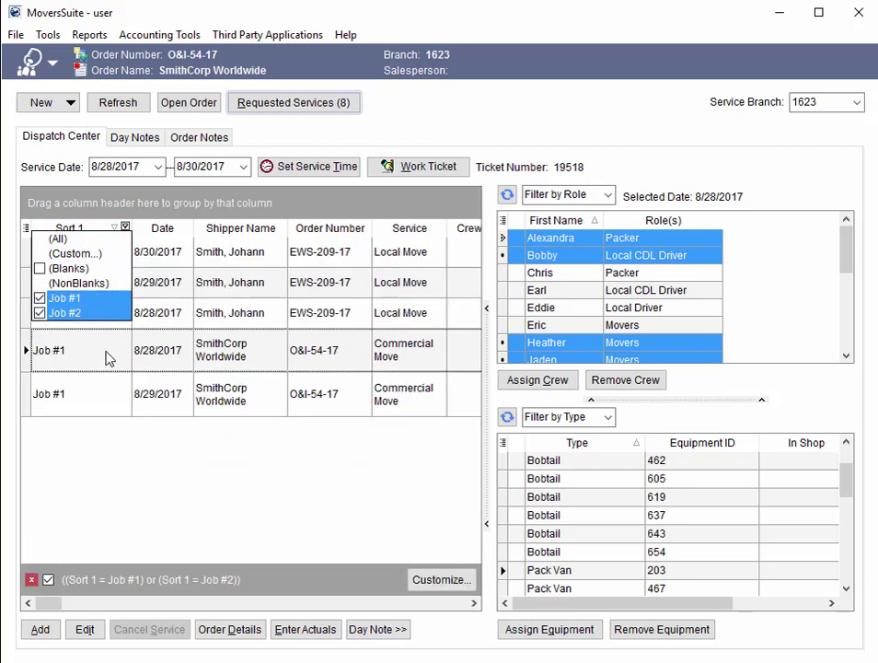
{"action": "left_click", "coordinate": [151, 513]}
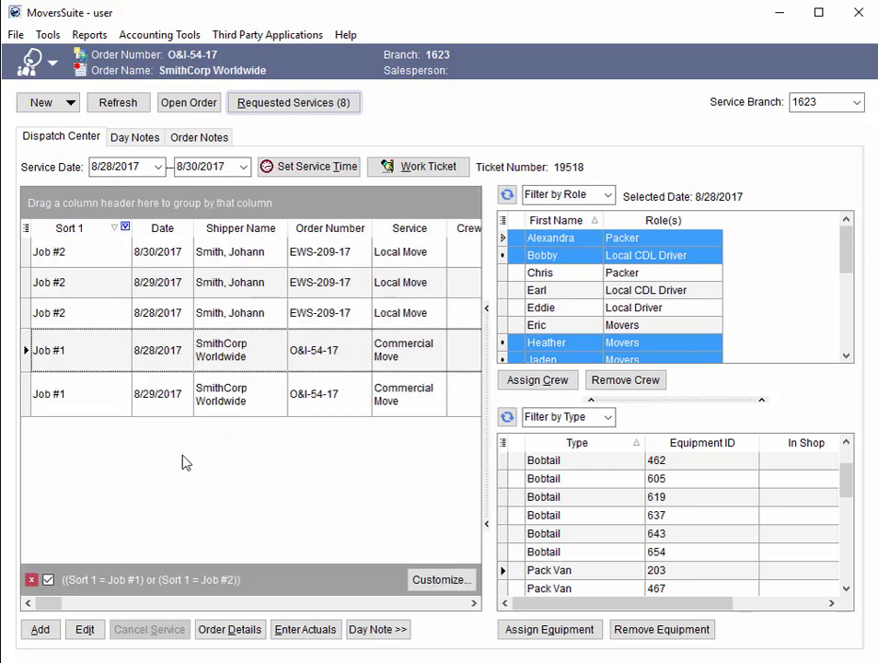
{"action": "left_click", "coordinate": [202, 257]}
{"action": "right_click", "coordinate": [95, 251]}
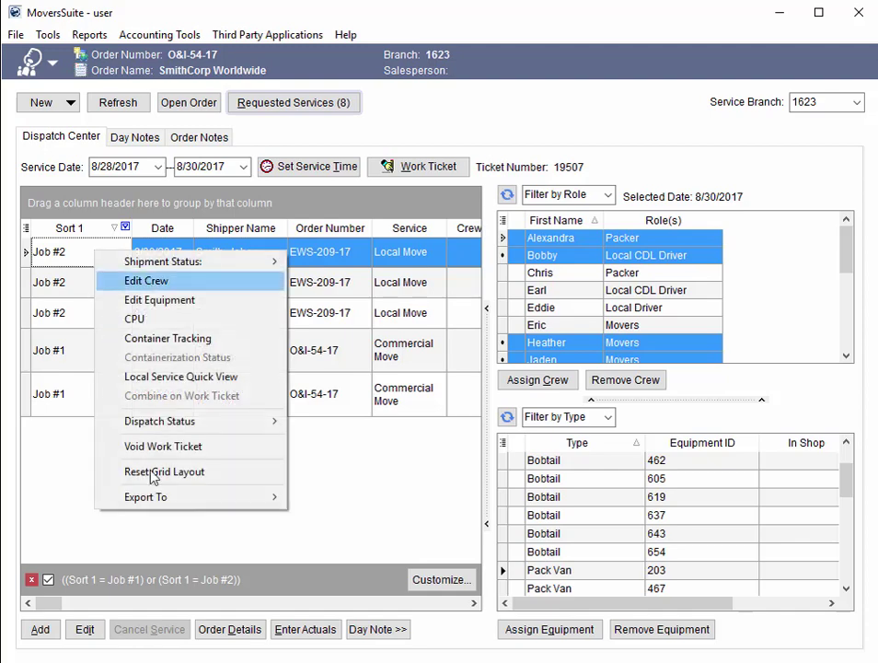
- Export the grid to HTML and scroll across the exported table in Chrome
{"action": "mouse_move", "coordinate": [175, 509]}
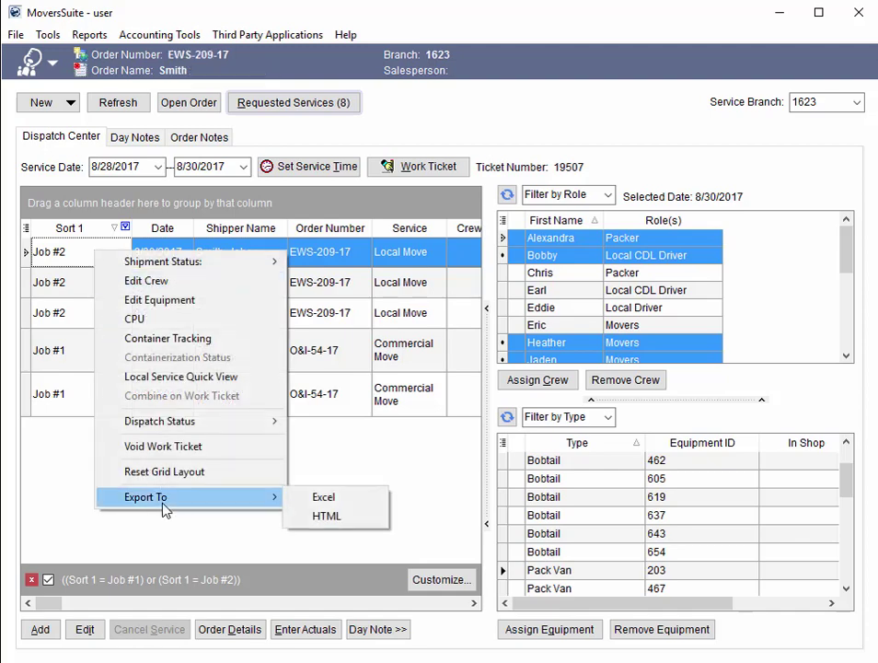
{"action": "left_click", "coordinate": [327, 516]}
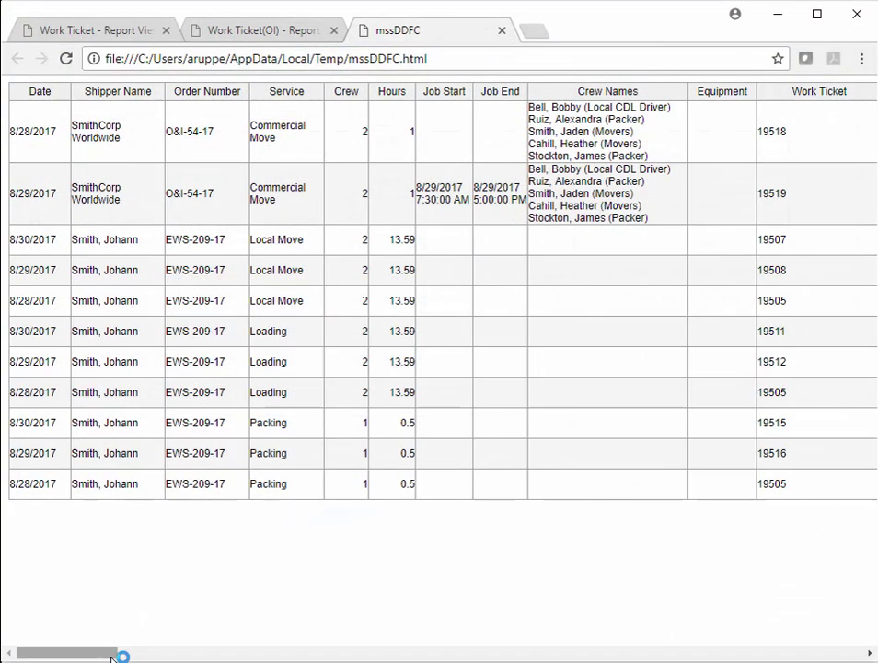
{"action": "left_click_drag", "start_coordinate": [121, 655], "coordinate": [861, 659]}
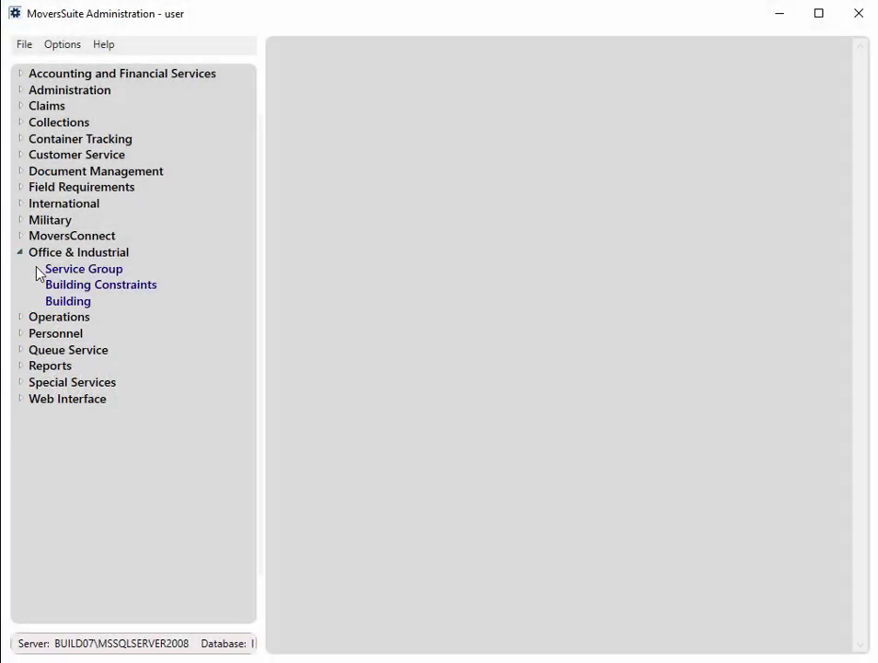
- Set the Main Branch building's Elevator constraint note to 'Main Entry' and save
{"action": "left_click", "coordinate": [68, 302]}
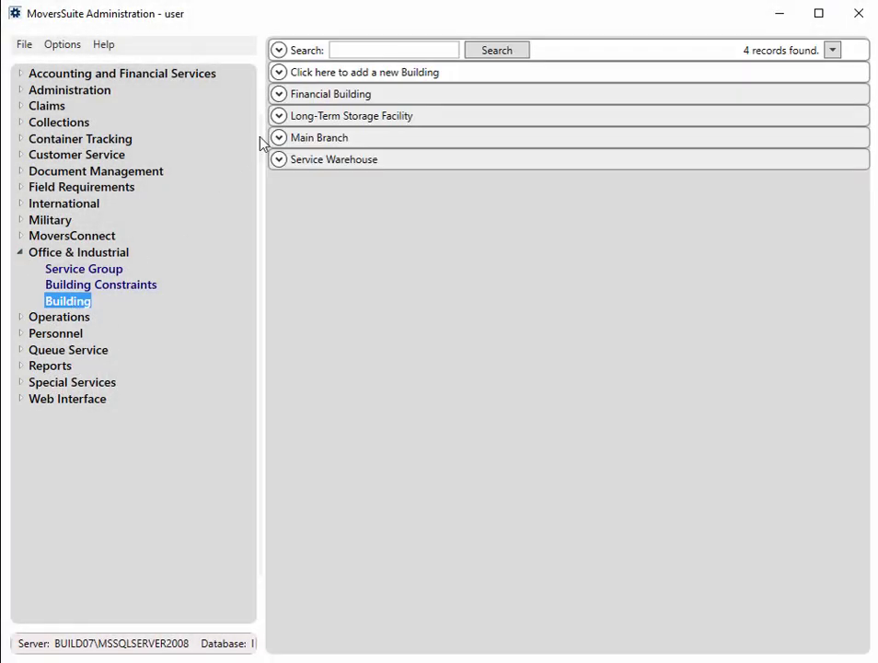
{"action": "left_click", "coordinate": [304, 139]}
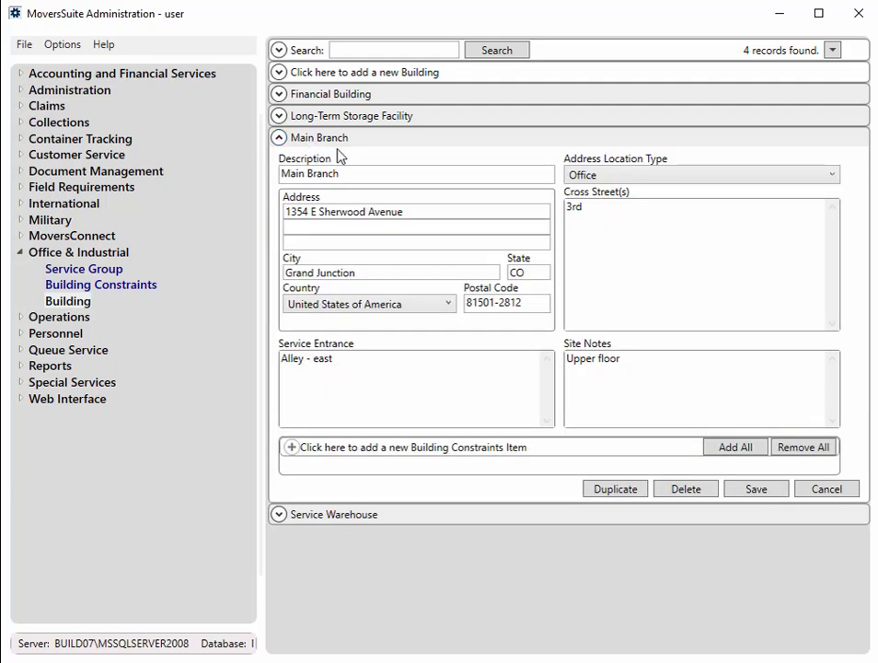
{"action": "left_click", "coordinate": [456, 454]}
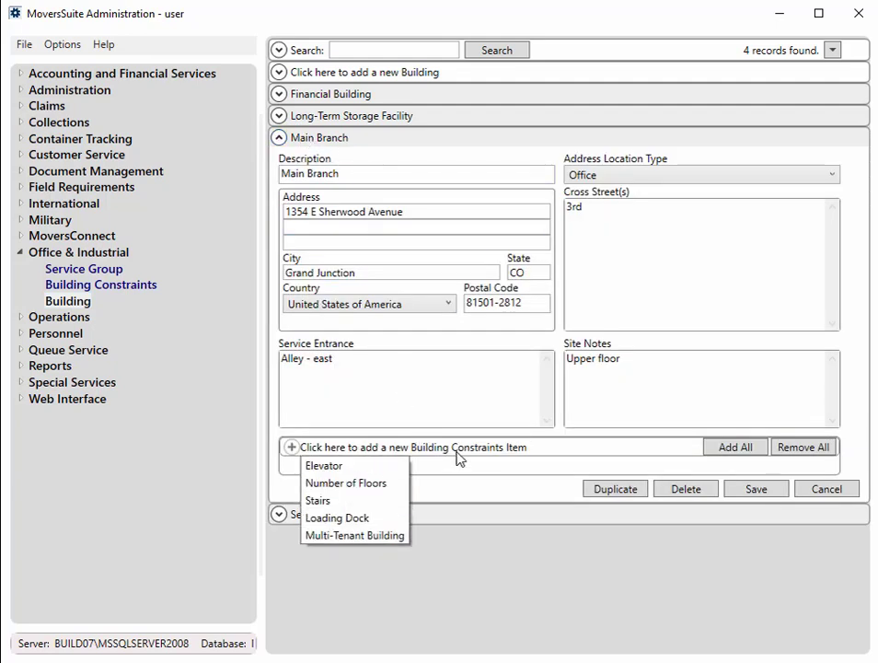
{"action": "left_click", "coordinate": [401, 467]}
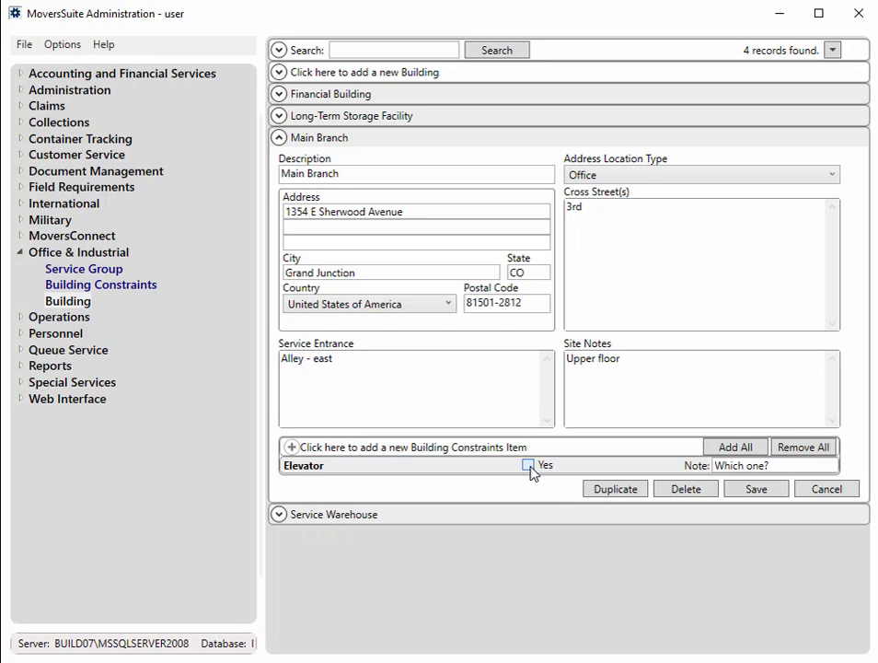
{"action": "left_click", "coordinate": [778, 466]}
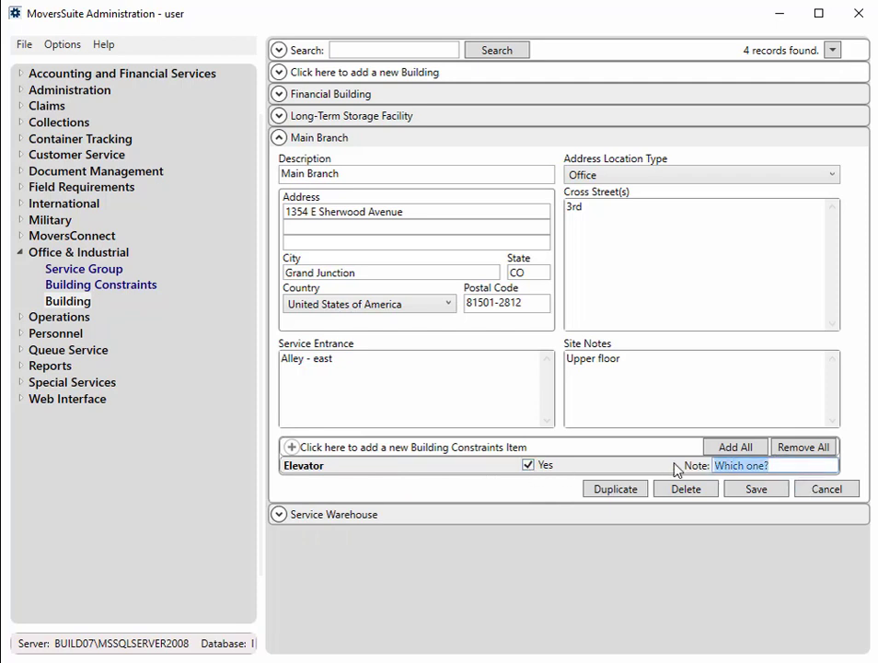
{"action": "type", "text": "Main Entry"}
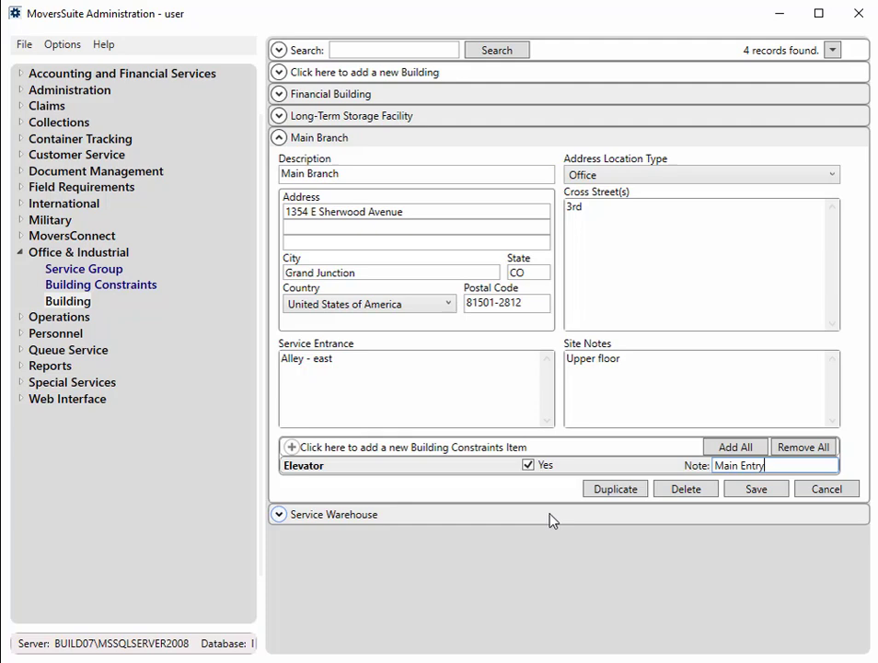
{"action": "left_click", "coordinate": [741, 495]}
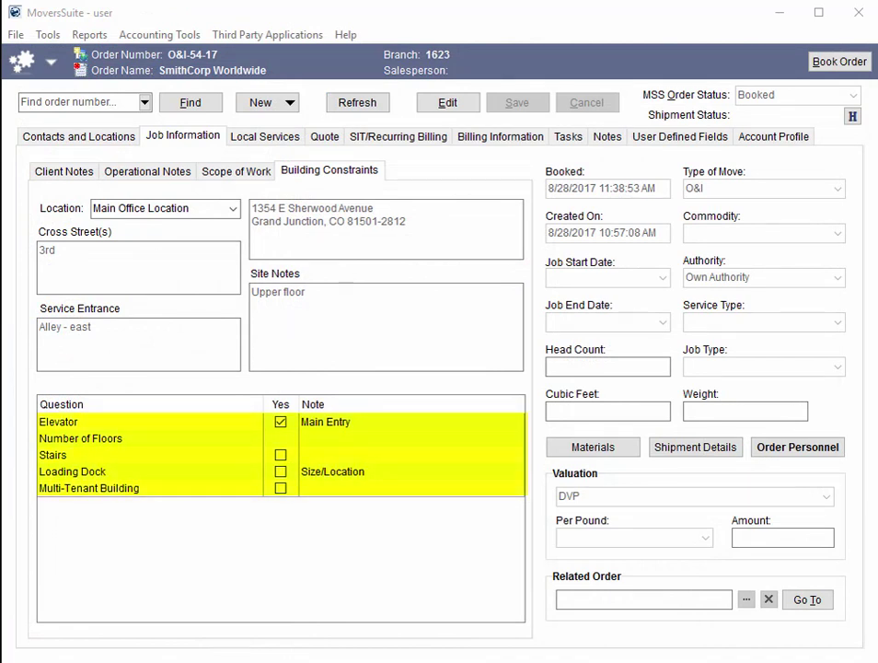
- Show the building constraints for Warehouse, then Warehouse #2, ending on Install Location
{"action": "left_click", "coordinate": [439, 335]}
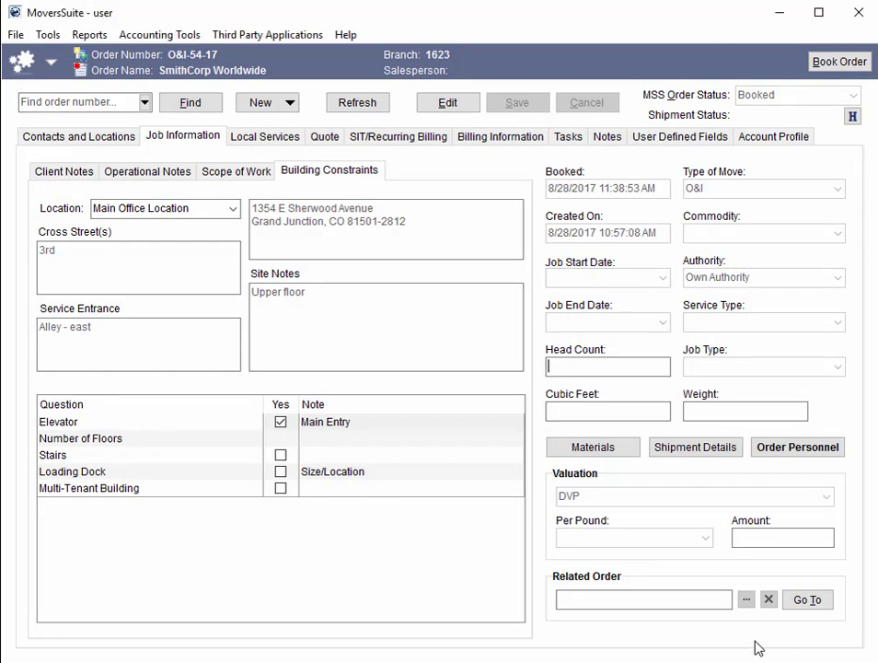
{"action": "left_click", "coordinate": [234, 209]}
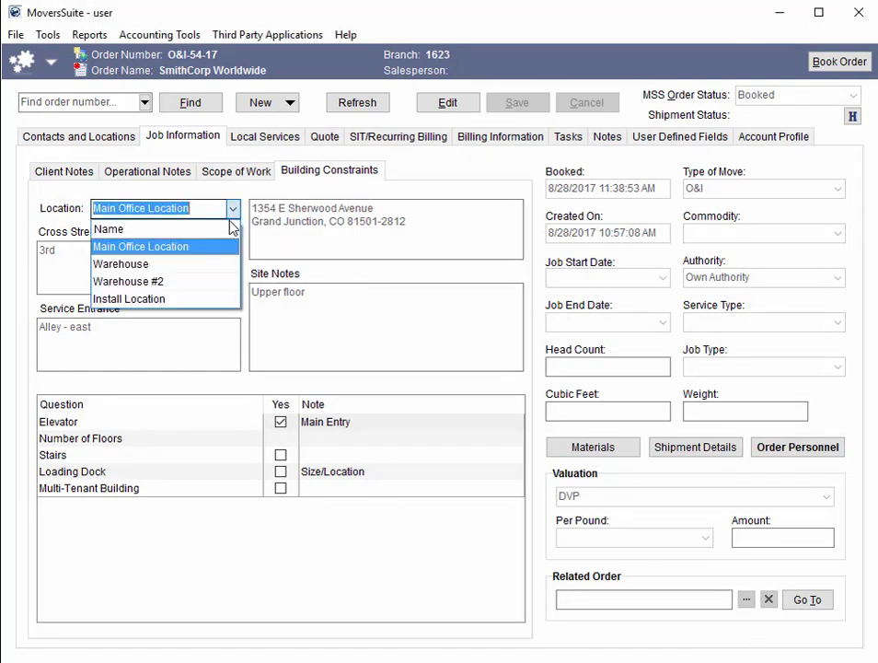
{"action": "left_click", "coordinate": [203, 261]}
{"action": "left_click", "coordinate": [234, 214]}
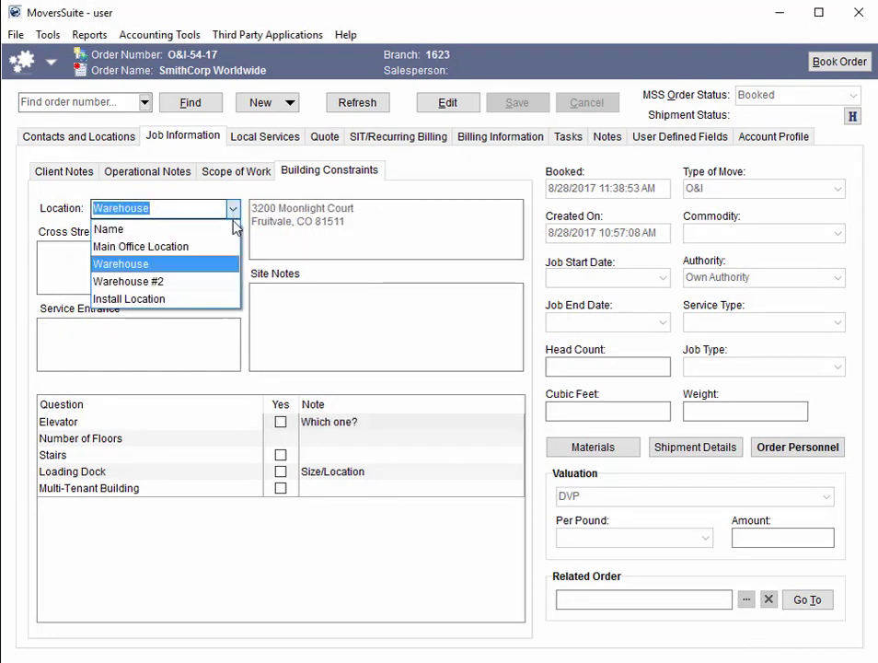
{"action": "left_click", "coordinate": [196, 282]}
{"action": "left_click", "coordinate": [234, 213]}
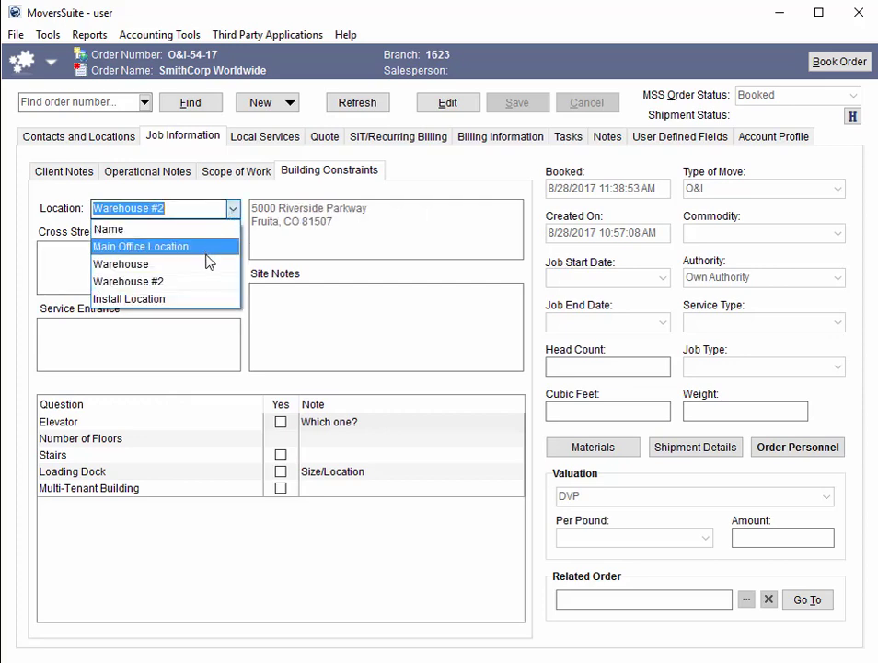
{"action": "left_click", "coordinate": [189, 300]}
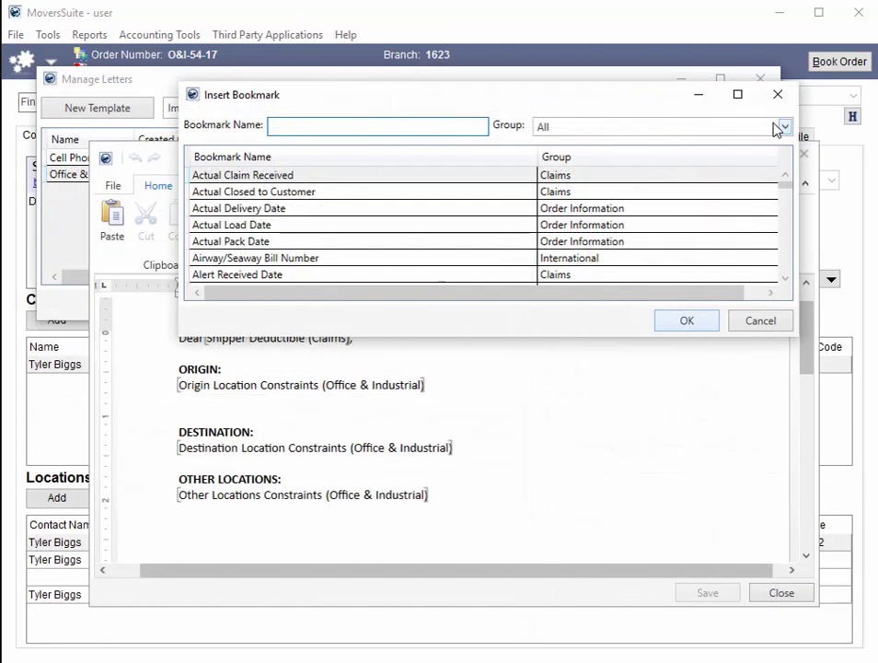
- Filter bookmarks to Office & Industrial, review the three Location Constraints bookmarks, and cancel
{"action": "left_click", "coordinate": [783, 127]}
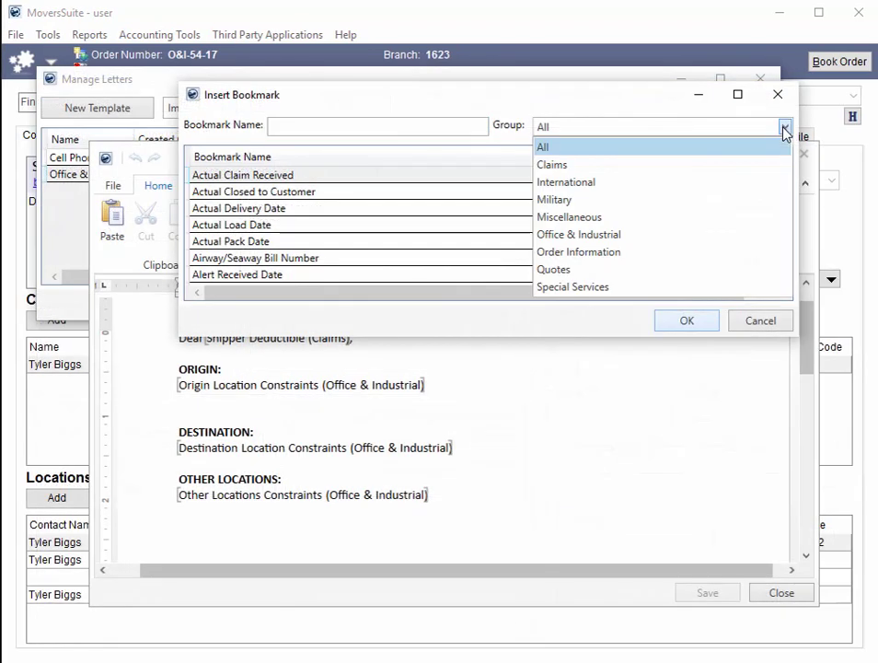
{"action": "left_click", "coordinate": [604, 235]}
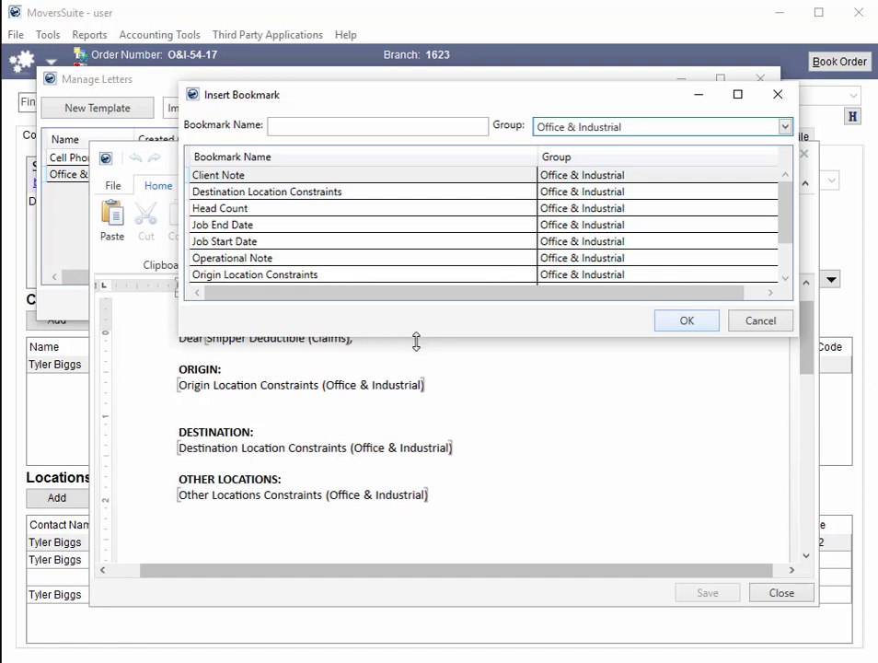
{"action": "left_click_drag", "start_coordinate": [416, 337], "coordinate": [410, 359]}
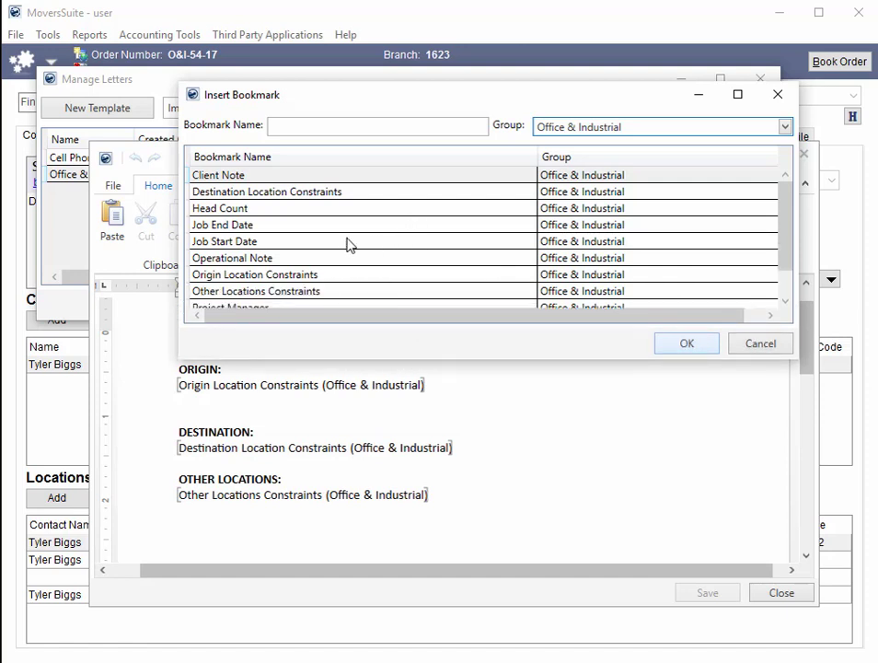
{"action": "left_click", "coordinate": [309, 195]}
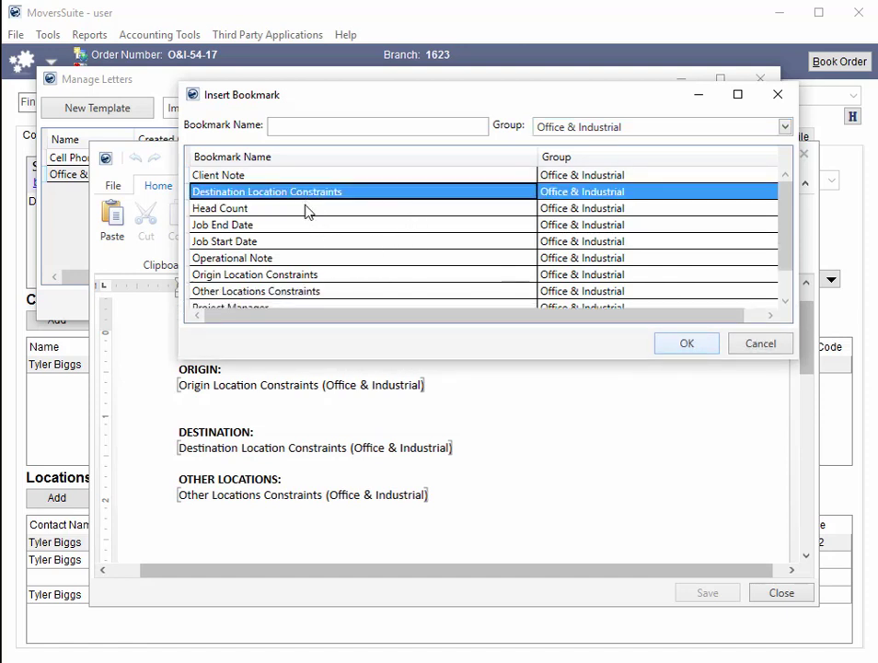
{"action": "left_click", "coordinate": [305, 276]}
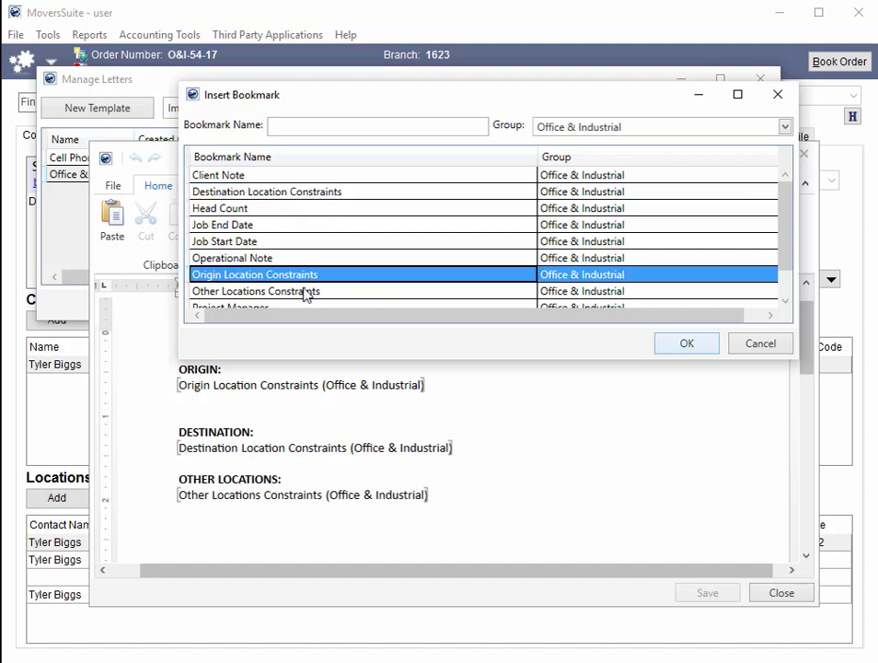
{"action": "left_click", "coordinate": [305, 291]}
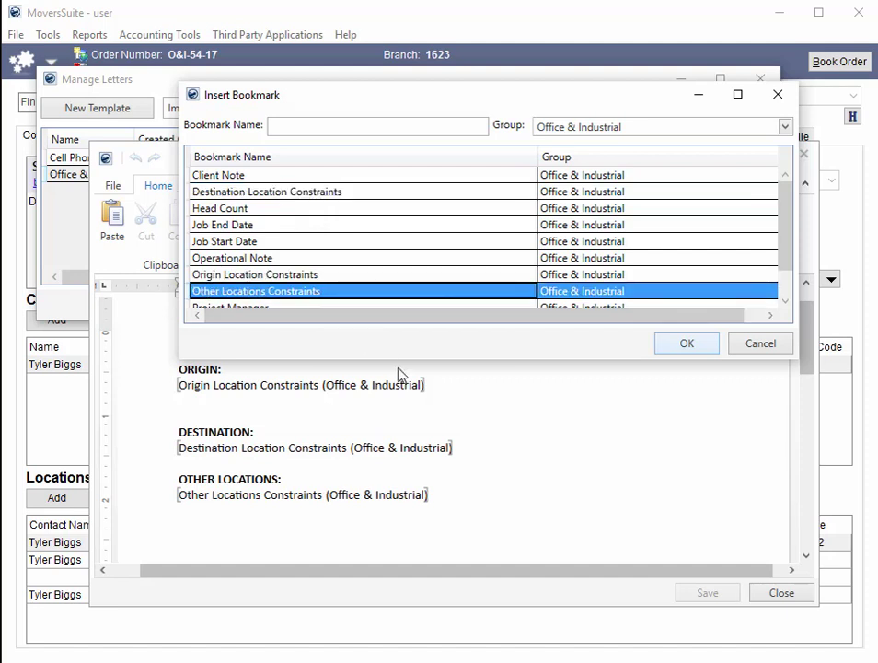
{"action": "left_click", "coordinate": [775, 351]}
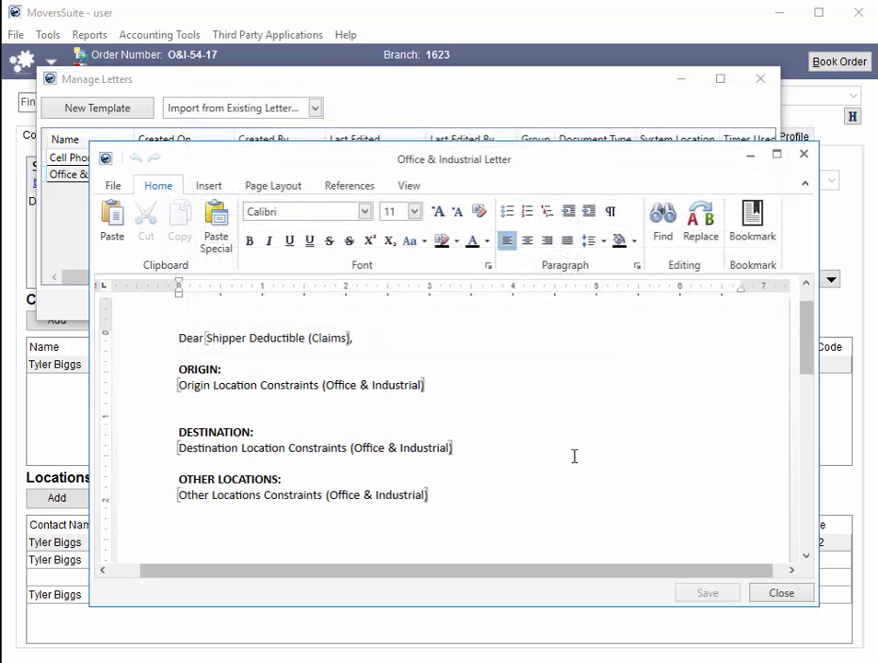
- Close the template editor, then enlarge the O&I letter and scroll through its constraints sections
{"action": "left_click", "coordinate": [762, 593]}
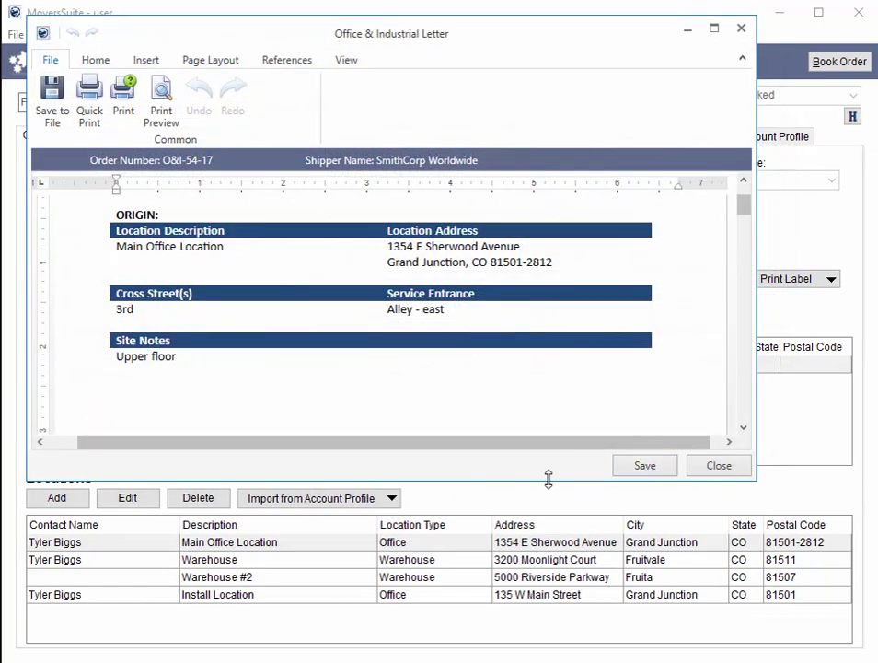
{"action": "left_click_drag", "start_coordinate": [549, 479], "coordinate": [554, 629]}
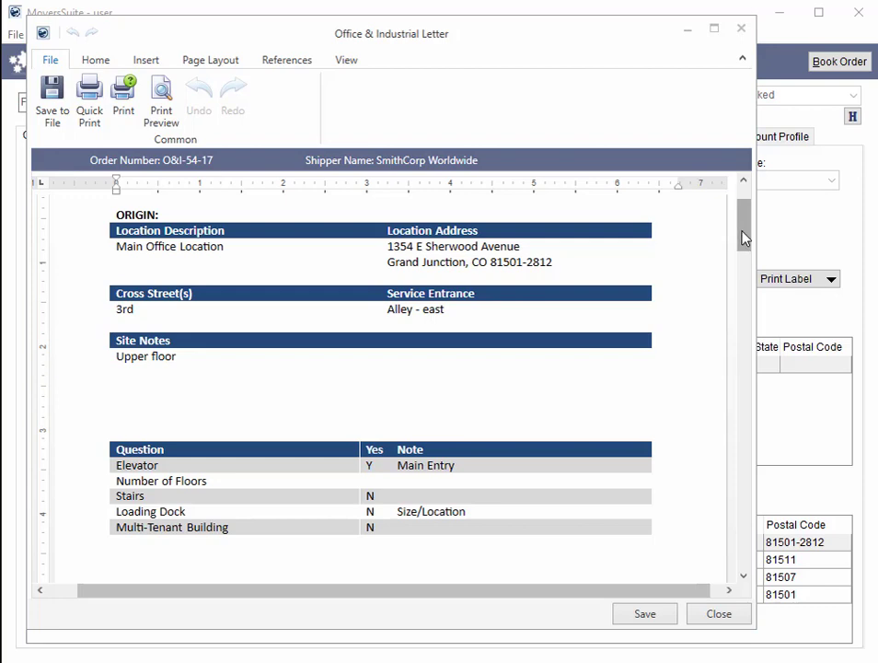
{"action": "left_click_drag", "start_coordinate": [748, 238], "coordinate": [725, 290]}
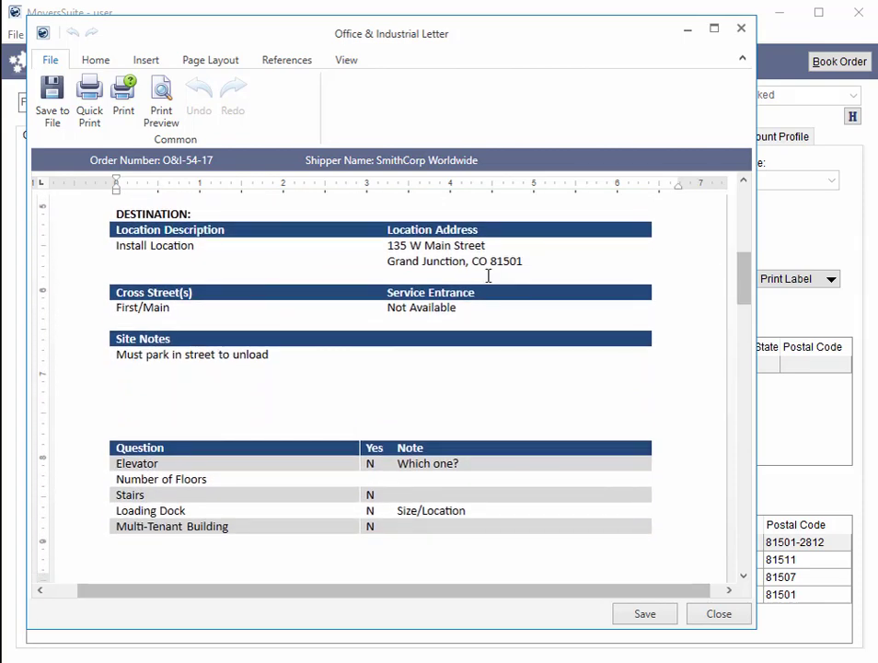
{"action": "left_click", "coordinate": [273, 242]}
{"action": "left_click_drag", "start_coordinate": [744, 276], "coordinate": [721, 352]}
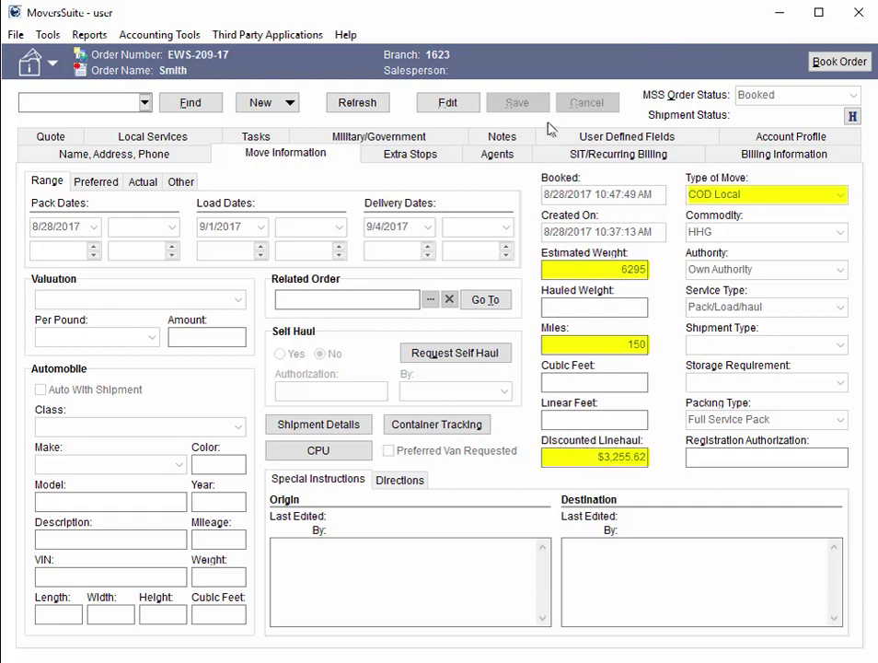
- View EWS-209-17's Agents tab, then its Billing Information
{"action": "left_click", "coordinate": [521, 161]}
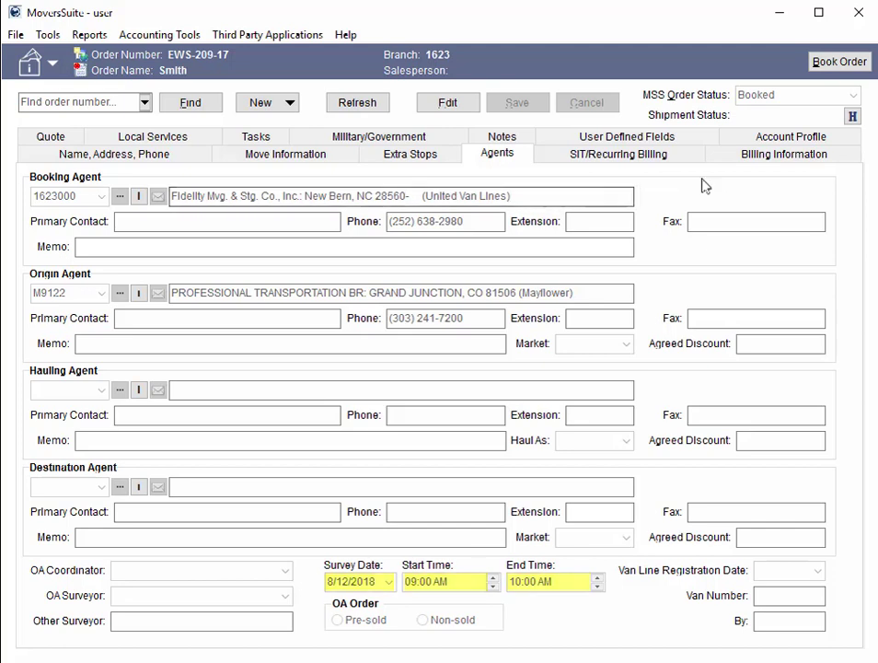
{"action": "left_click", "coordinate": [747, 161]}
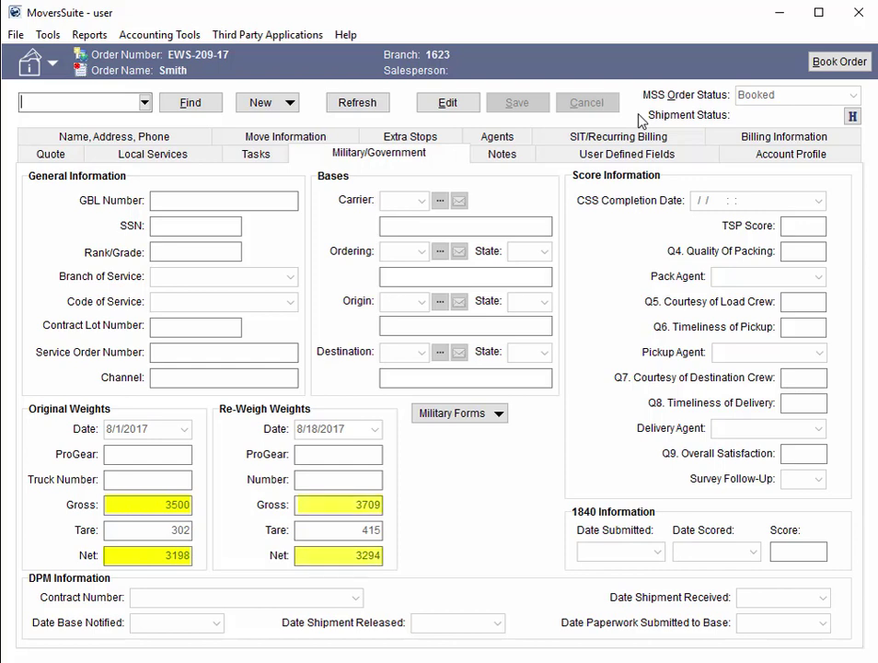
- Check EWS-209-17's origin and destination storage-in-transit dates under SIT/Recurring Billing
{"action": "left_click", "coordinate": [619, 137]}
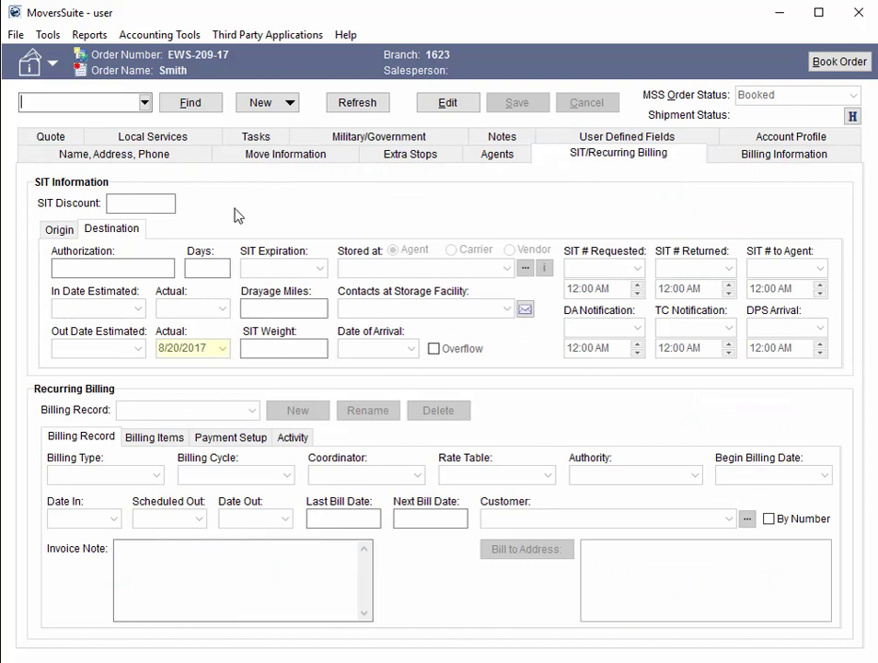
{"action": "left_click", "coordinate": [66, 228]}
{"action": "left_click", "coordinate": [110, 230]}
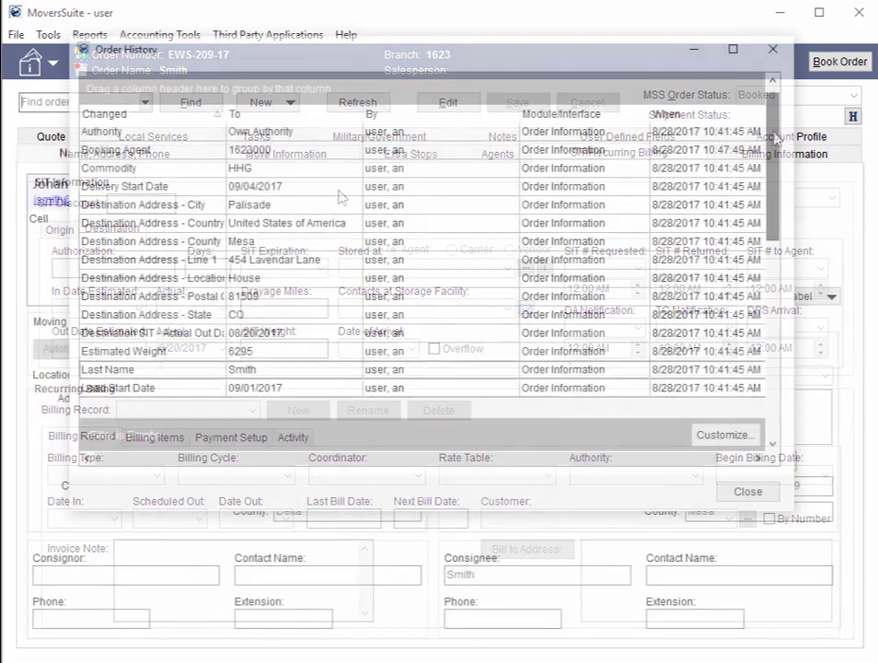
{"action": "left_click_drag", "start_coordinate": [772, 147], "coordinate": [772, 251]}
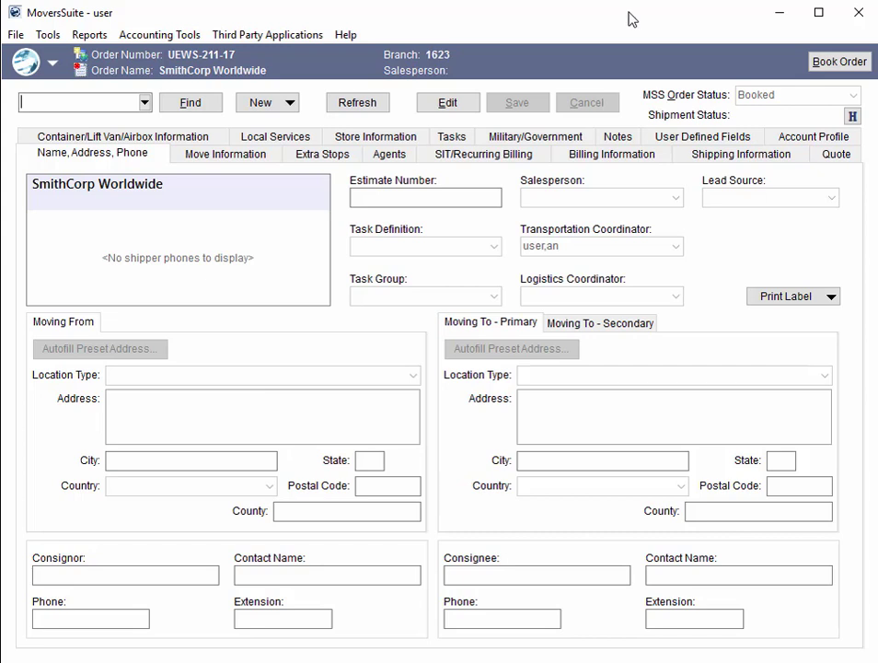
{"action": "left_click", "coordinate": [44, 35]}
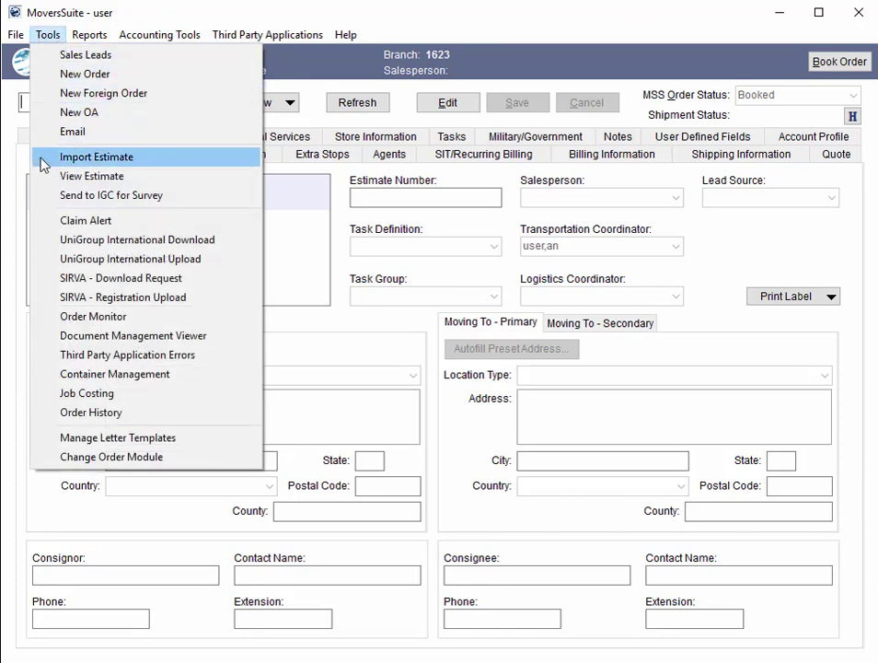
{"action": "left_click", "coordinate": [250, 245]}
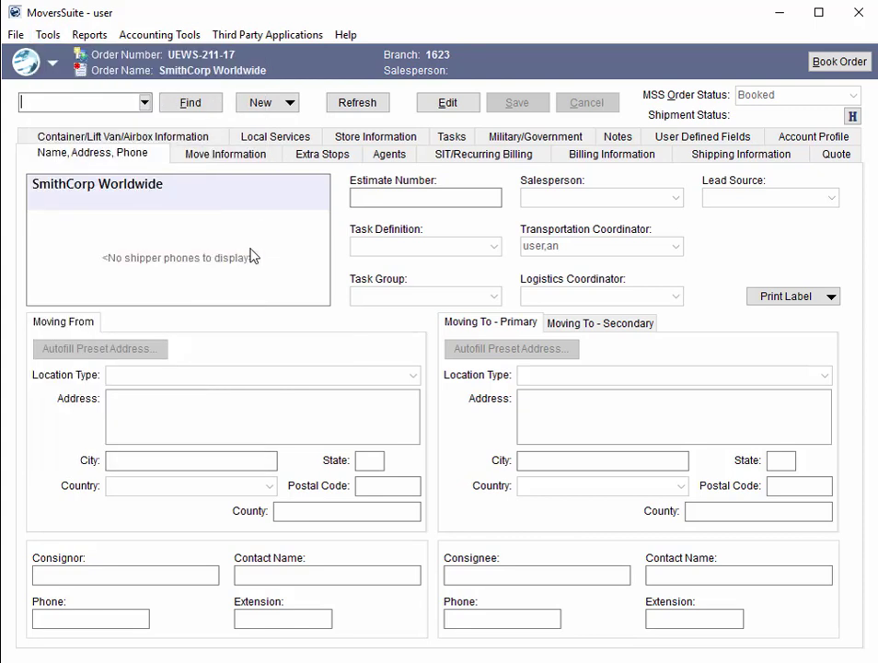